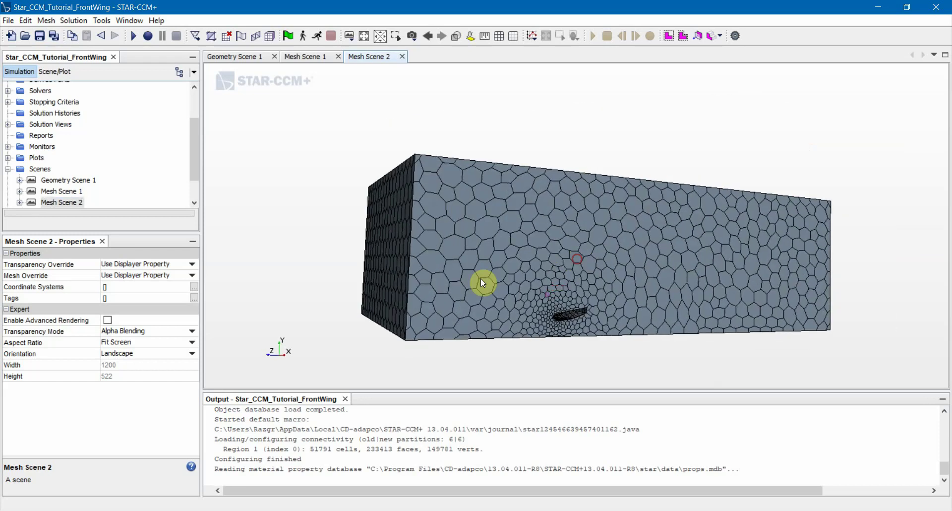
Enlarge the simulation tree panel, then orbit and zoom Mesh Scene 2 around the wing mesh
left_click_drag(105, 232, 99, 320)
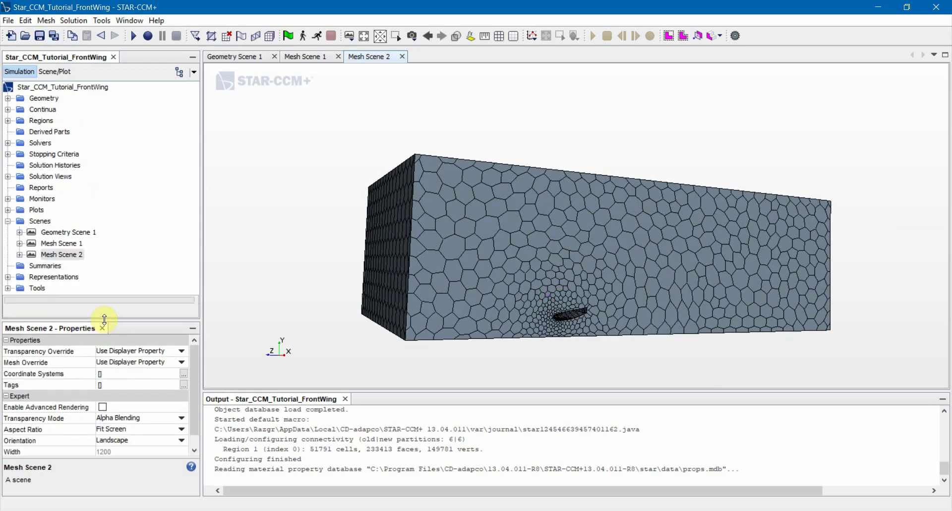
scroll(584, 323, "up", 8)
left_click_drag(536, 296, 570, 258)
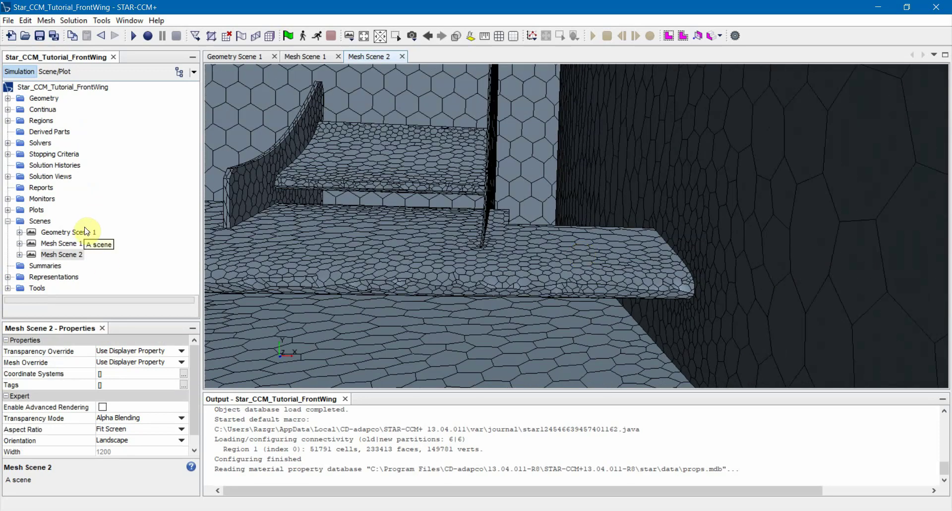
scroll(504, 198, "up", 5)
left_click_drag(391, 212, 772, 198)
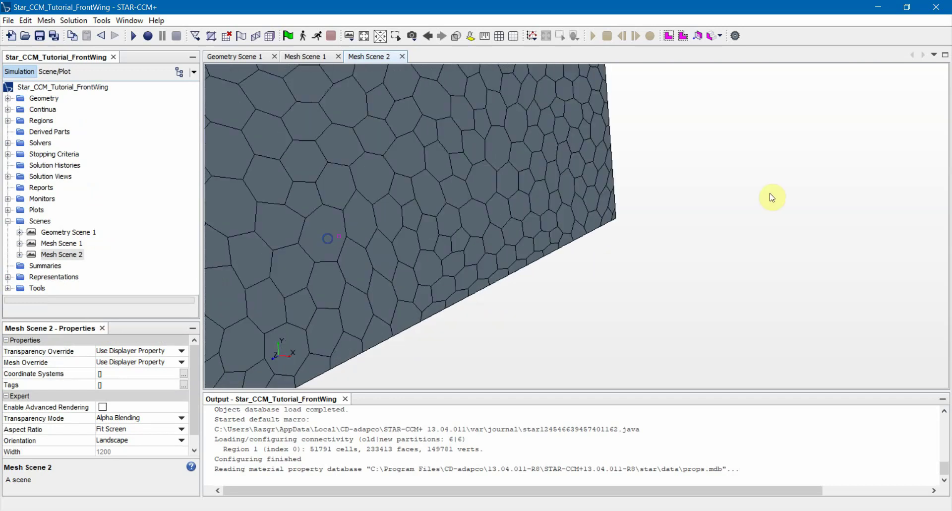
scroll(597, 231, "down", 5)
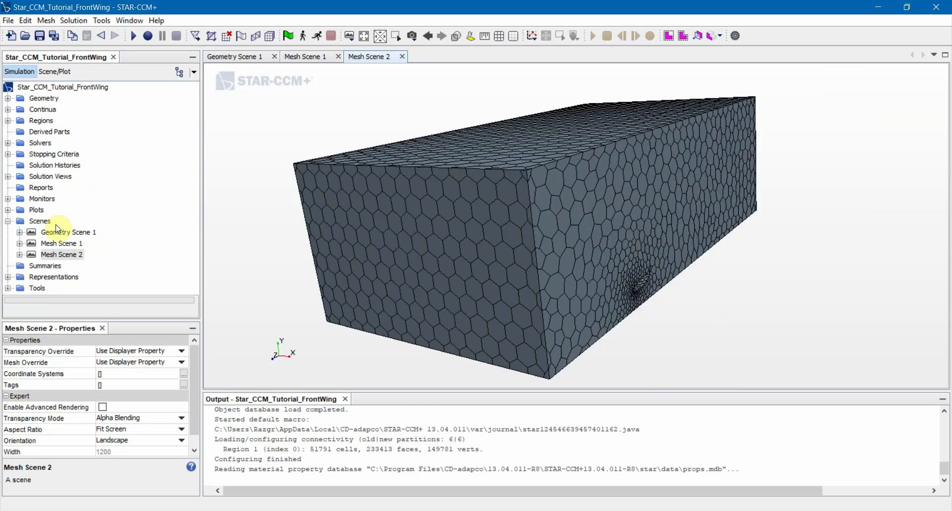
Expand Geometry, Operations and Automated Mesh to list the Default Controls
left_click(7, 98)
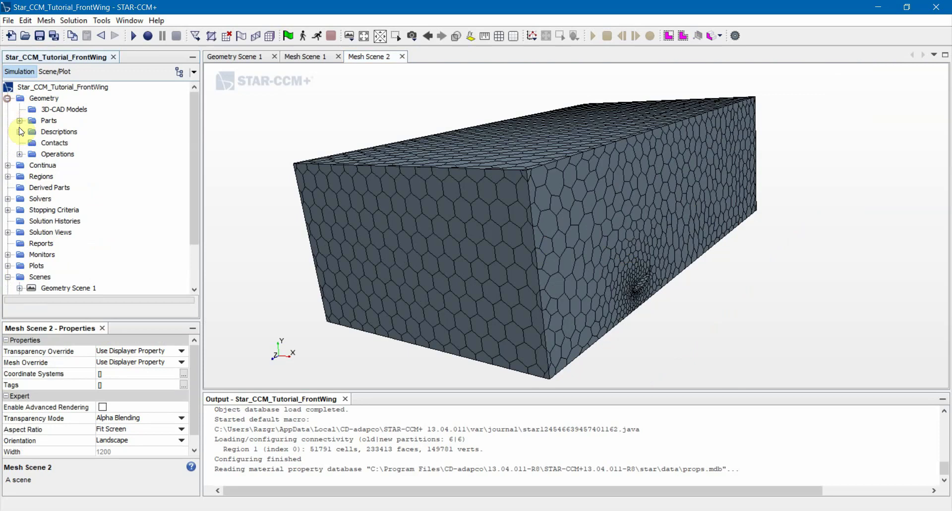
left_click(19, 154)
left_click(31, 165)
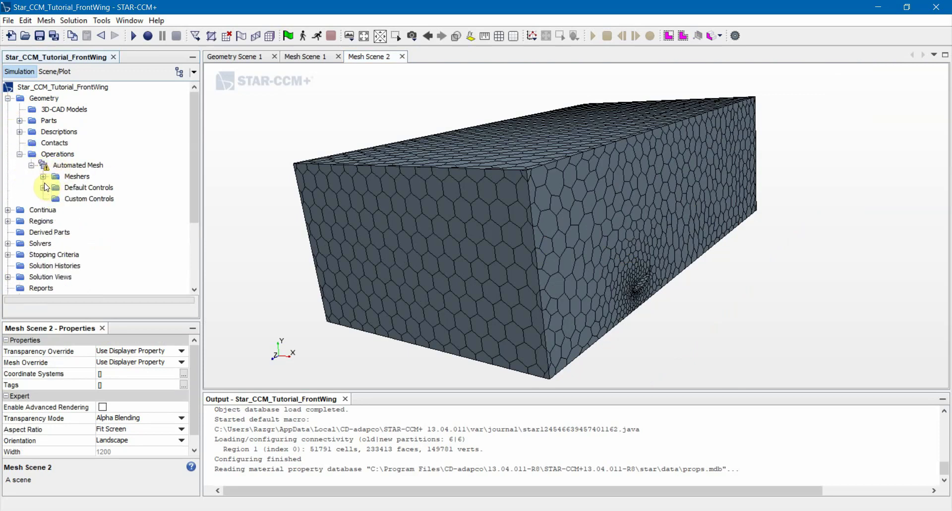
left_click(43, 187)
Review the Base Size, CAD Projection, surface size, curvature, proximity and growth rate defaults
left_click(90, 166)
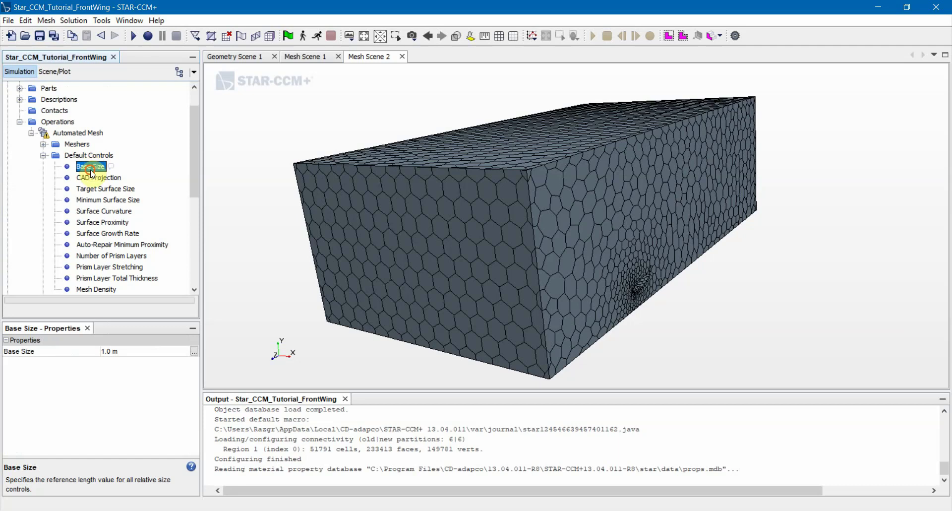
left_click(94, 179)
left_click(97, 189)
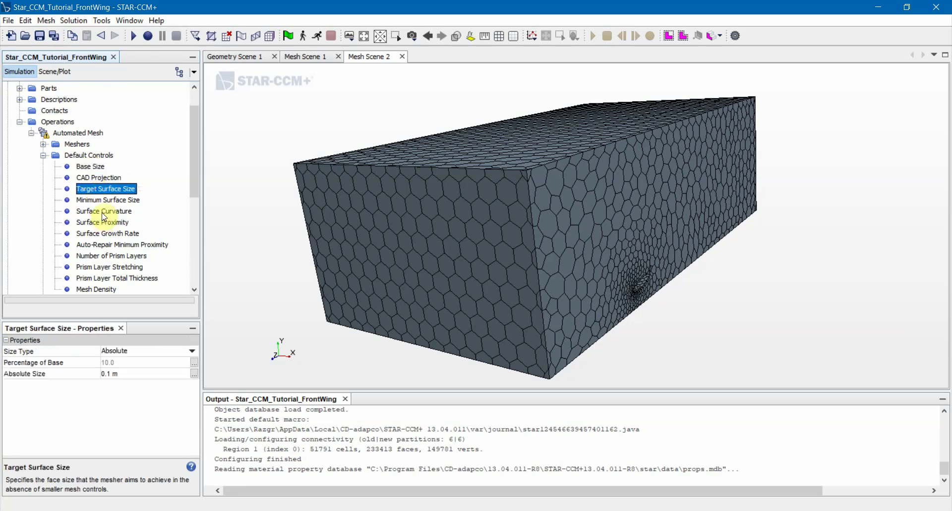
left_click(106, 201)
left_click(104, 209)
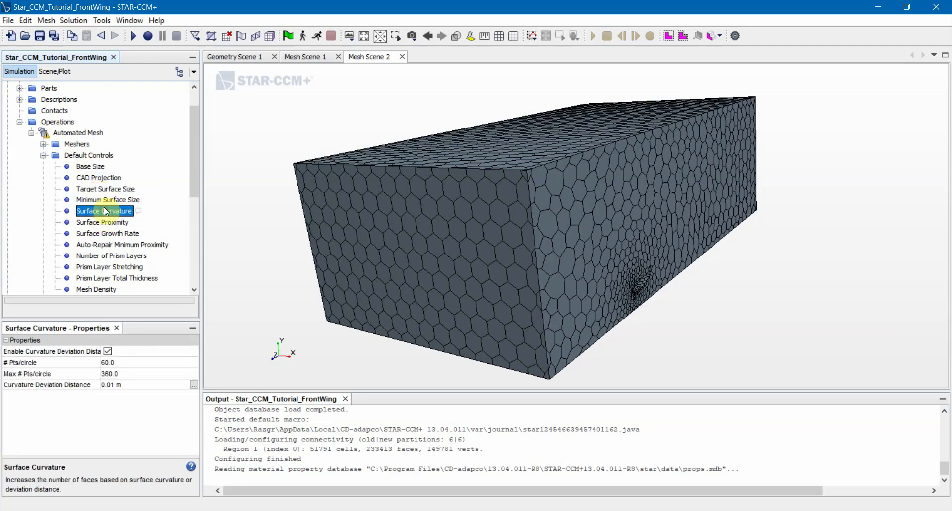
left_click(105, 222)
left_click(107, 235)
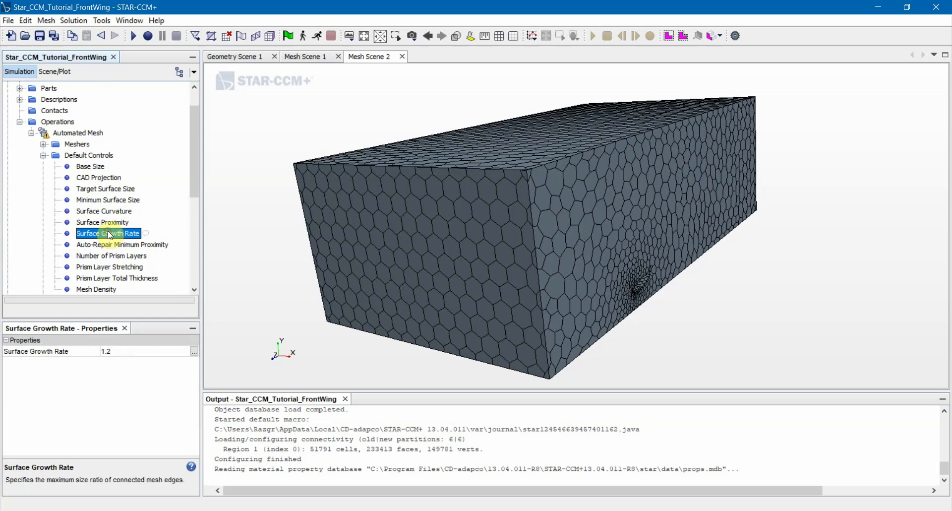
left_click(106, 223)
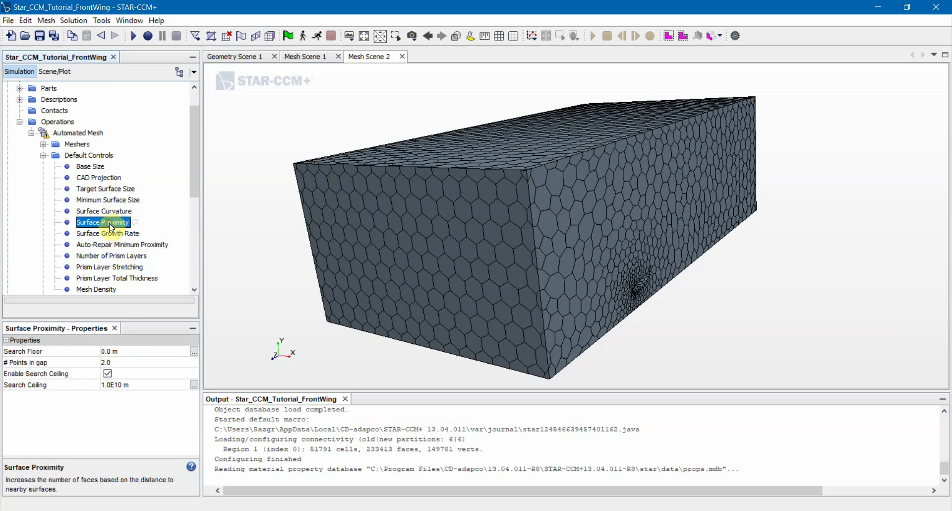
Review the prism layer defaults: number of layers, stretching and total thickness
left_click(117, 255)
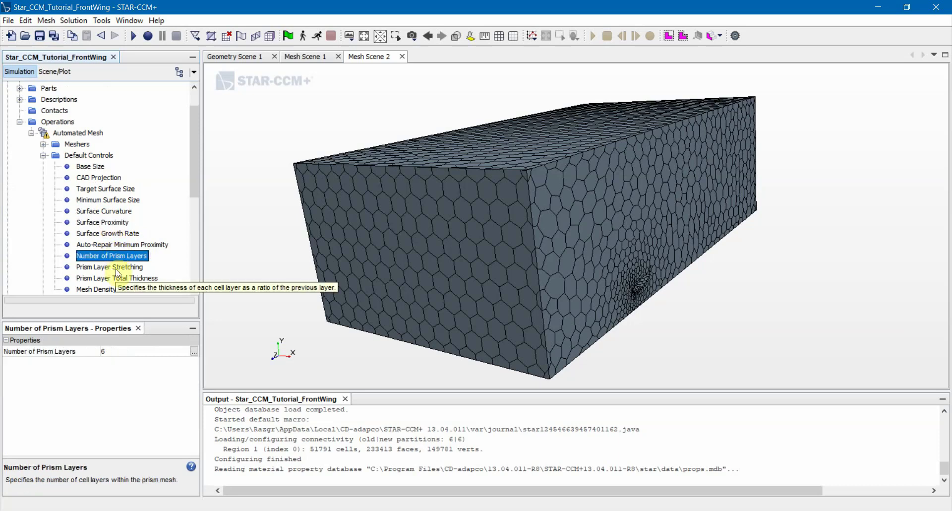
left_click(118, 269)
left_click(117, 279)
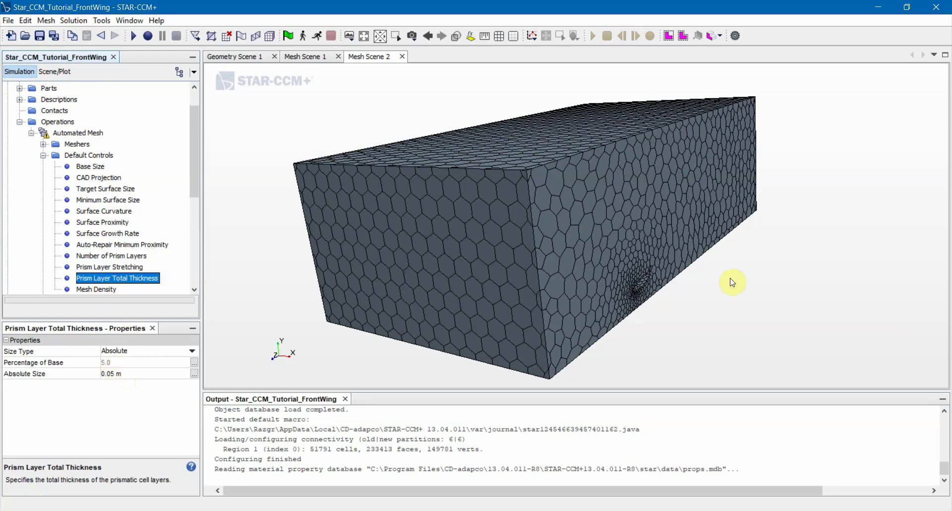
scroll(724, 265, "up", 6)
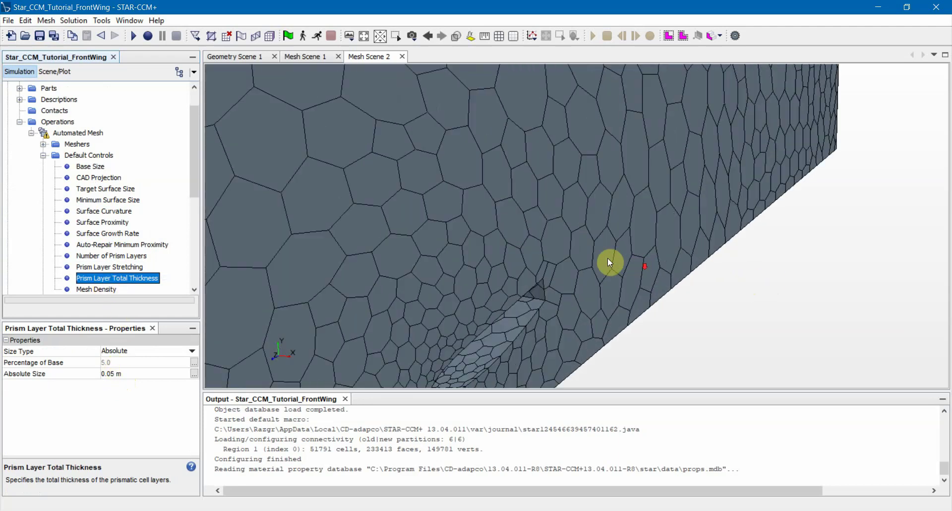
scroll(602, 249, "down", 5)
left_click_drag(602, 249, 618, 267)
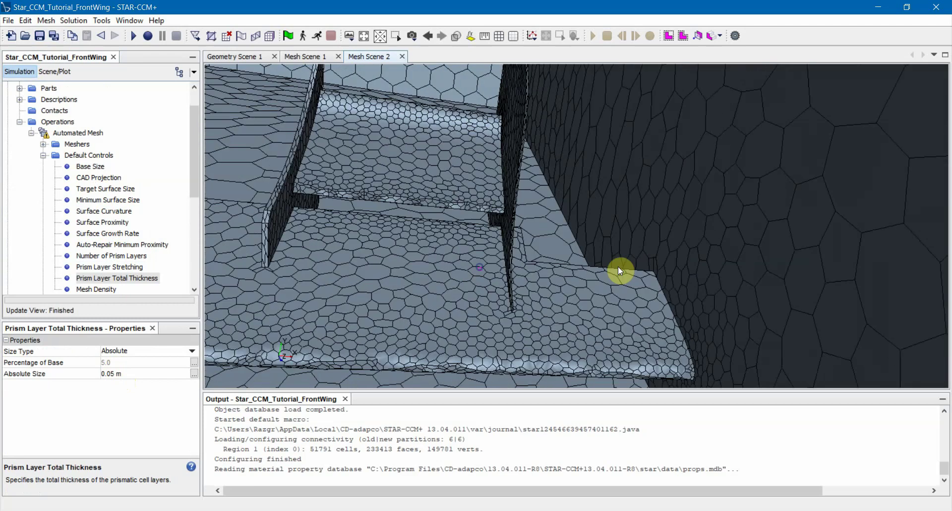
scroll(502, 263, "up", 10)
scroll(481, 264, "down", 2)
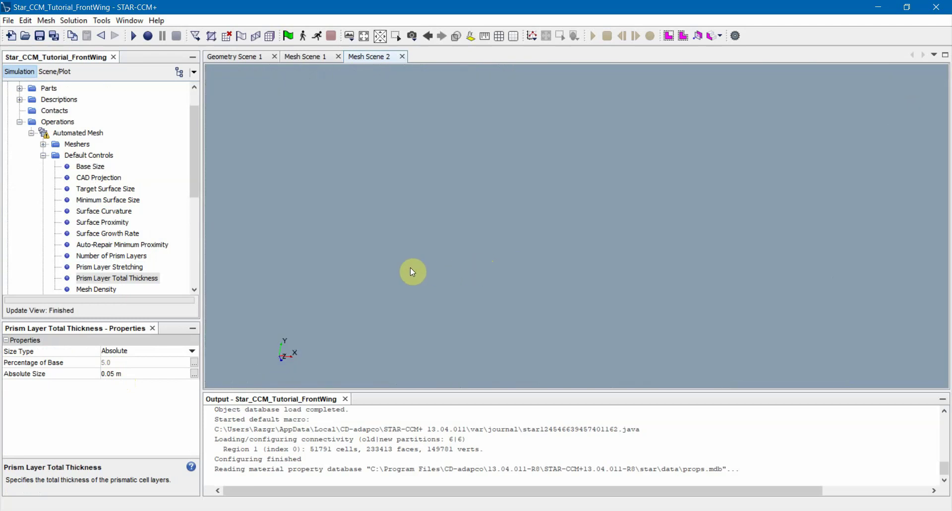
scroll(410, 267, "down", 3)
left_click_drag(410, 267, 480, 261)
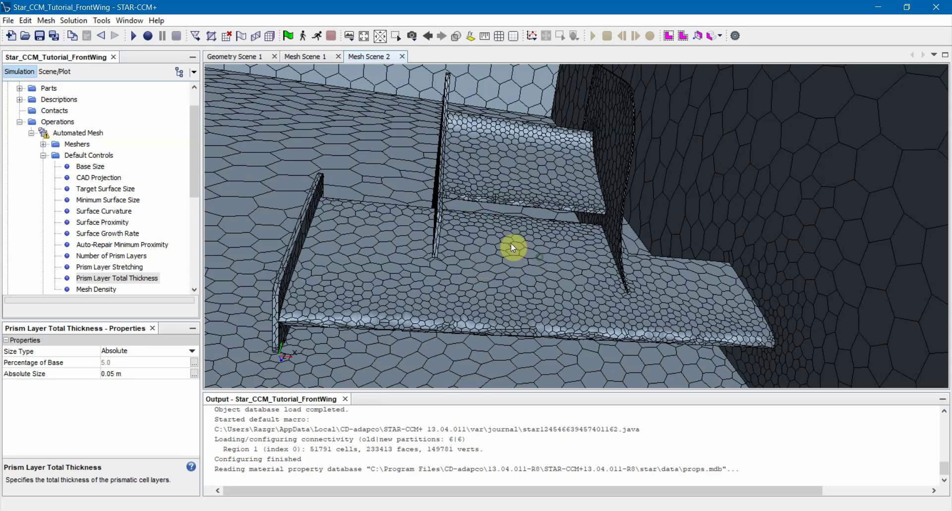
scroll(496, 243, "up", 10)
scroll(643, 245, "down", 10)
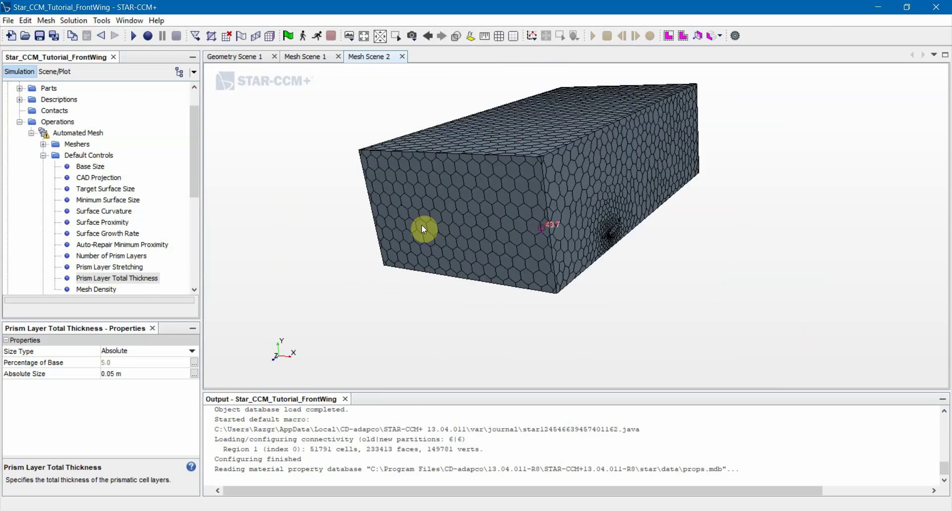
left_click_drag(422, 228, 557, 238)
scroll(557, 238, "up", 6)
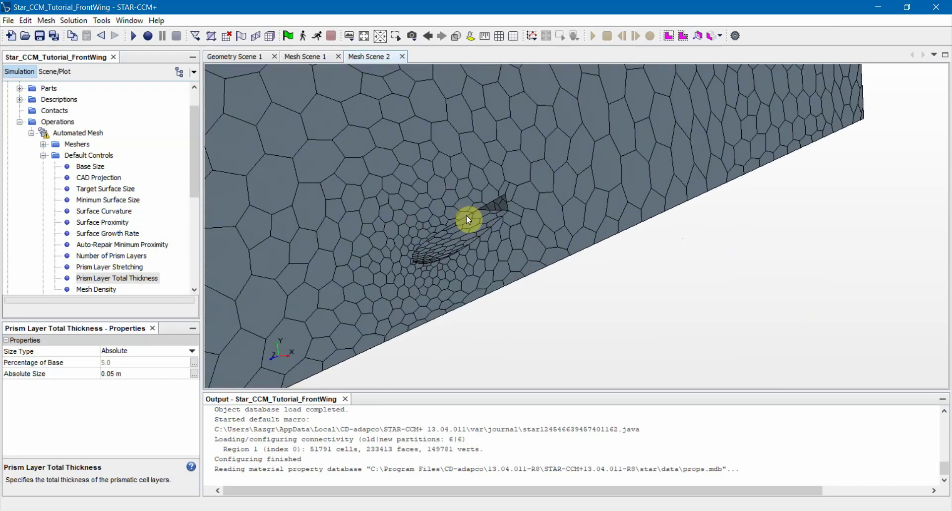
mouse_move(466, 215)
left_mouse_down()
mouse_move(472, 240)
mouse_move(455, 234)
left_mouse_up()
scroll(452, 233, "up", 8)
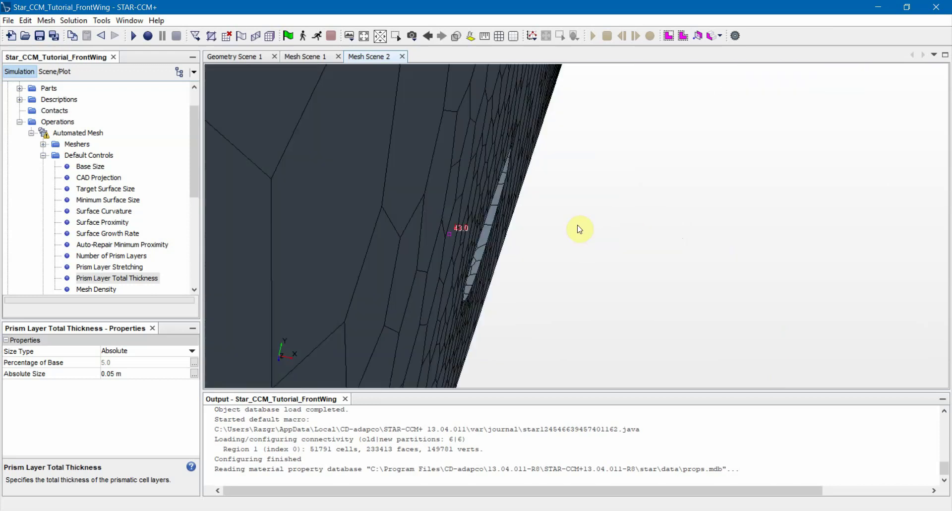
left_click_drag(580, 229, 106, 176)
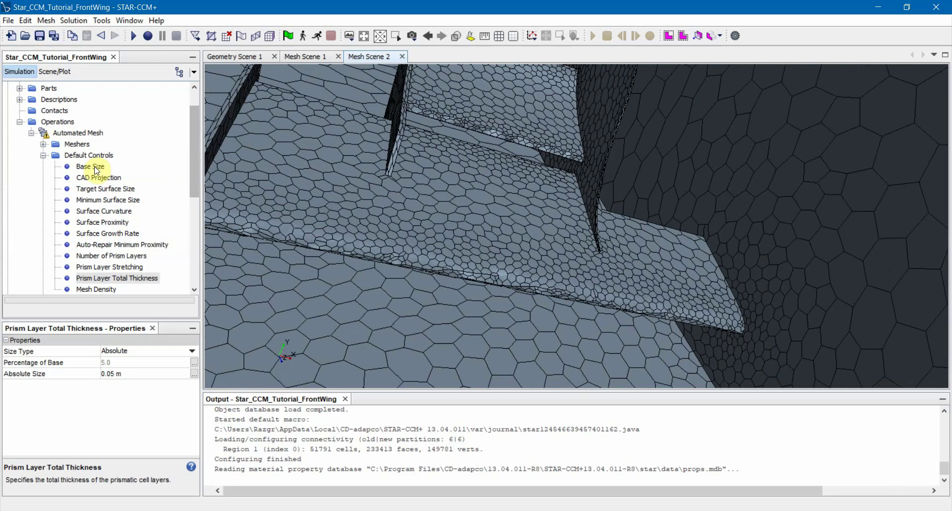
scroll(104, 171, "down", 1)
scroll(82, 263, "down", 2)
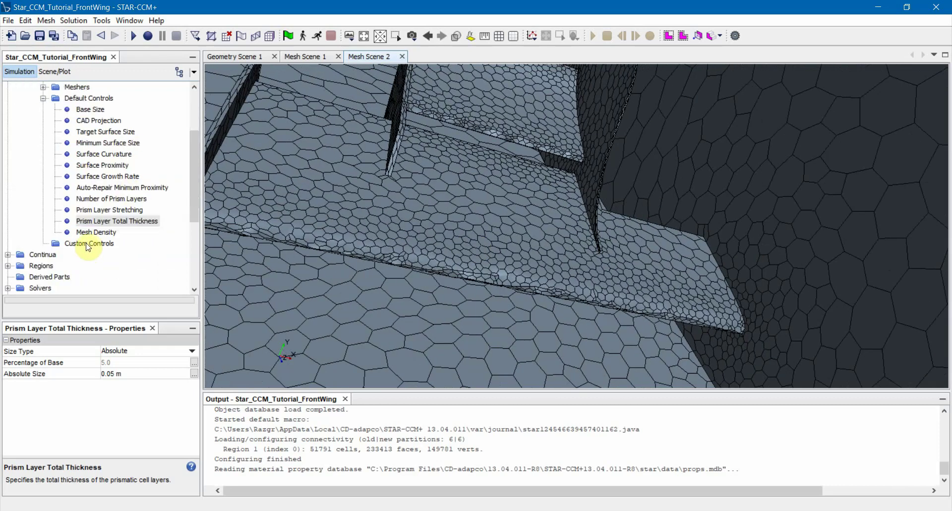
Add a new Surface Control under Custom Controls and view its settings
right_click(87, 246)
mouse_move(93, 247)
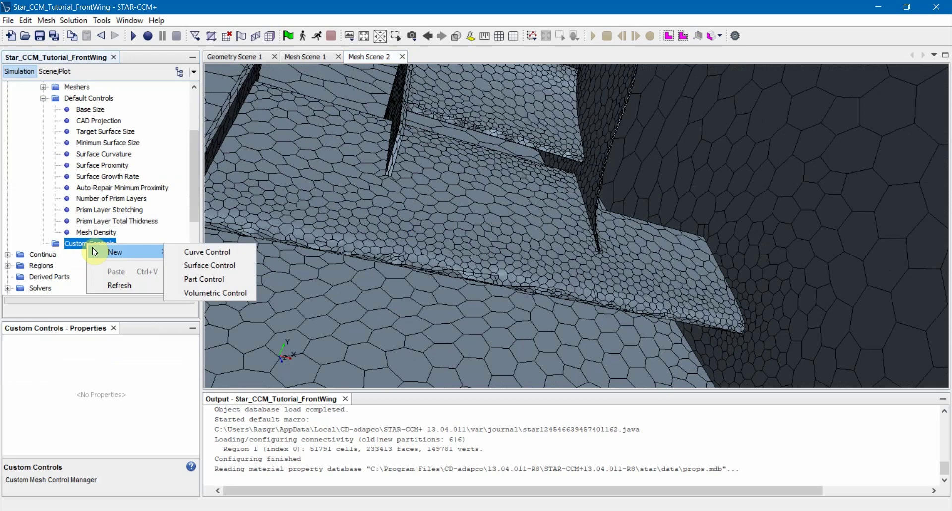
left_click(186, 264)
left_click(43, 243)
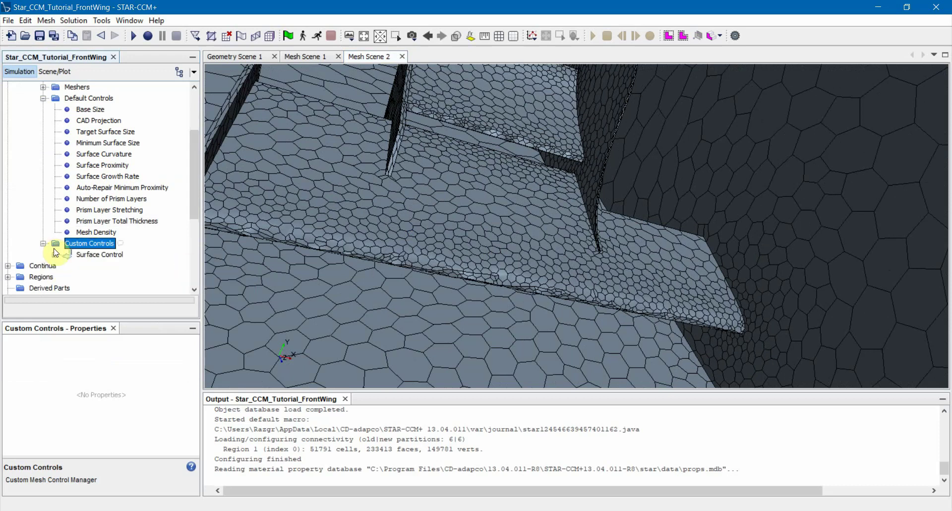
left_click(55, 254)
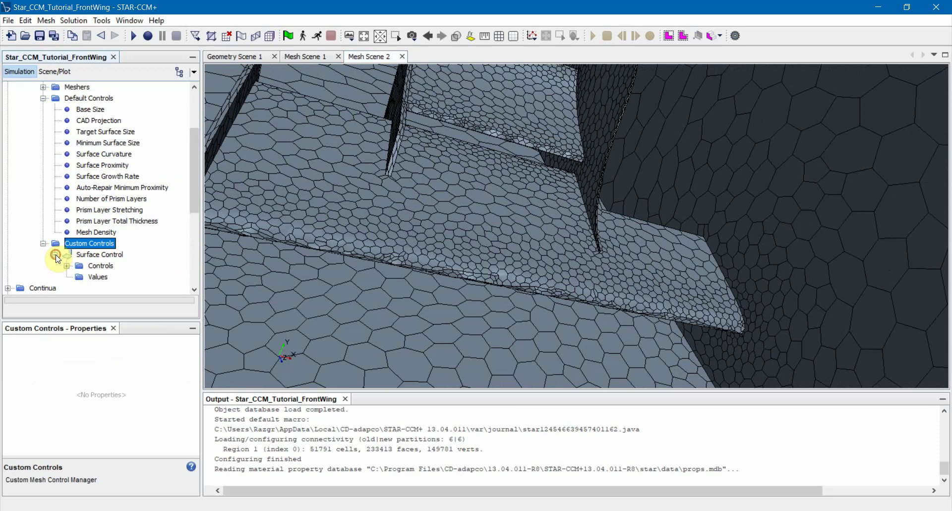
double_click(99, 256)
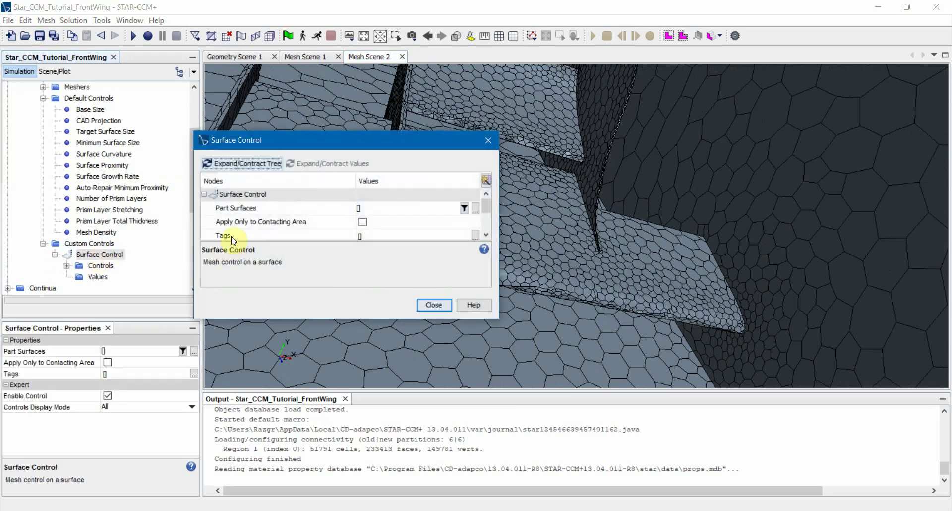
left_click(442, 307)
Rename the surface control to 'Wings' and expand its Controls list
right_click(110, 254)
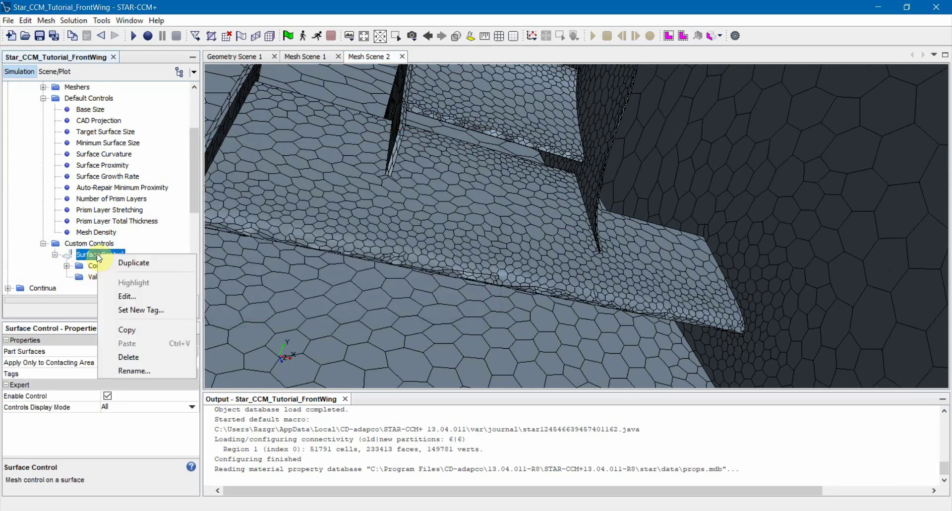
left_click(135, 374)
type("Wings")
key("Return")
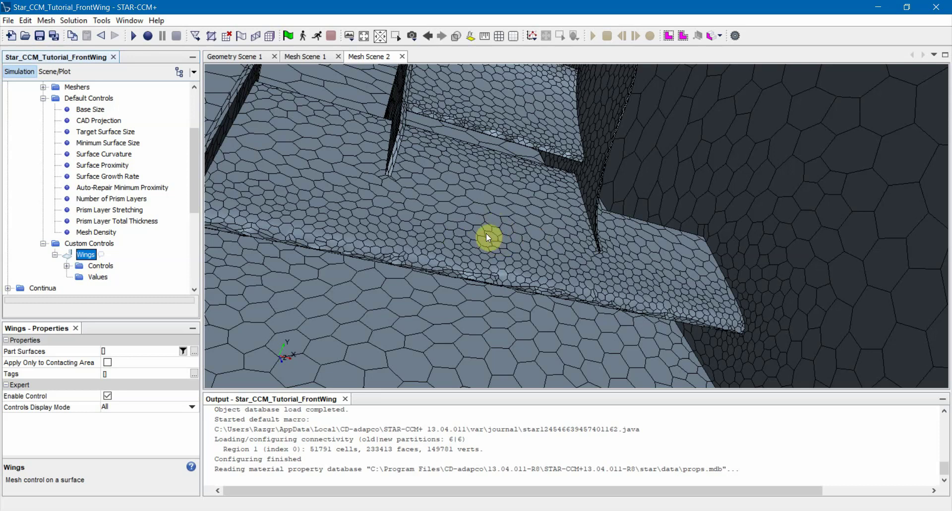
left_click(66, 266)
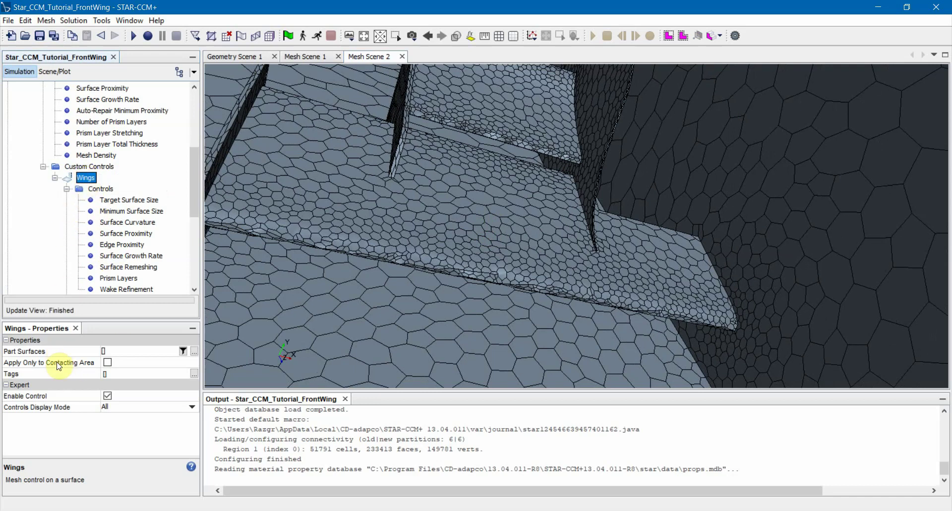
In Part2, tick Front Wing E1, E2 and the Inner, Middle, Outer Endplate Edges surfaces
left_click(195, 352)
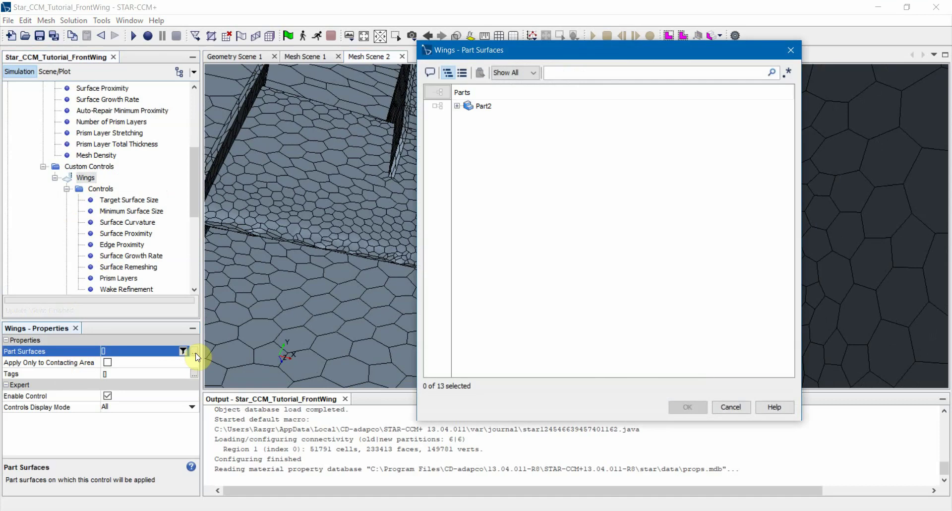
left_click(457, 105)
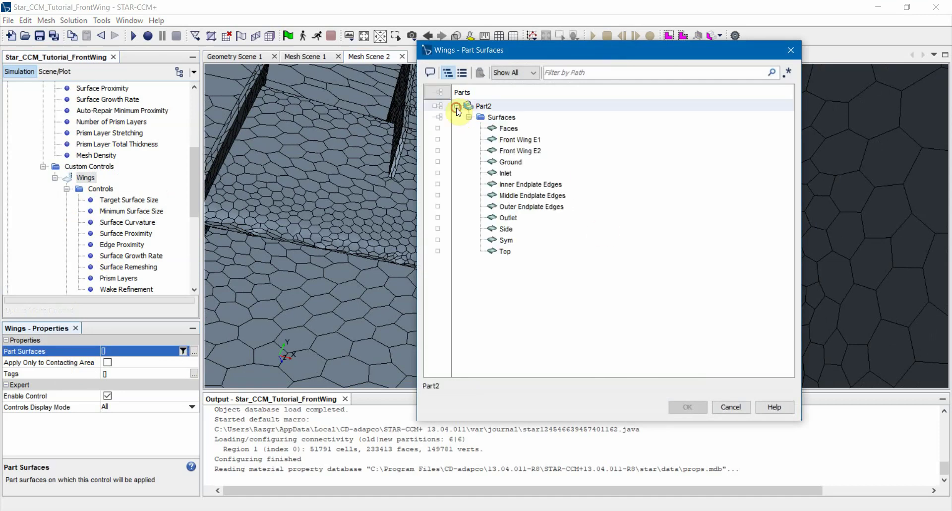
left_click(576, 142)
left_click(575, 147)
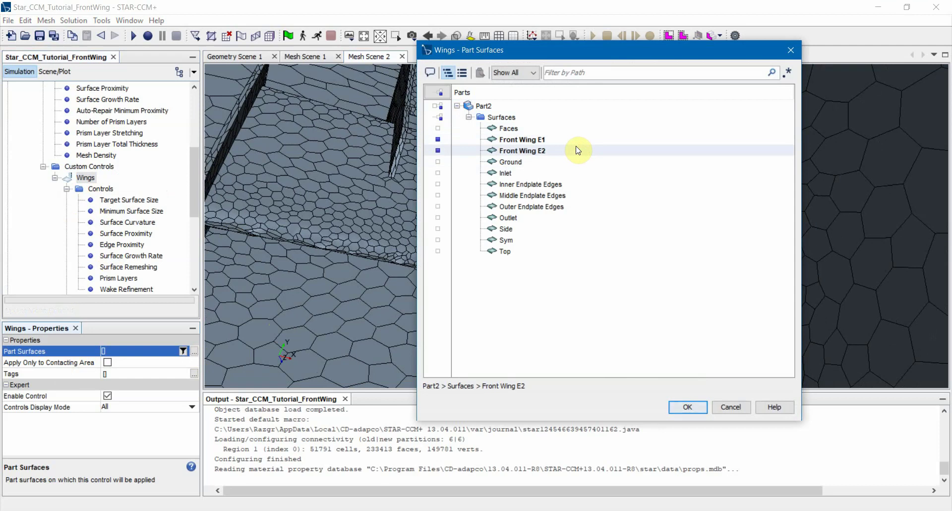
left_click(571, 186)
left_click(565, 197)
left_click(560, 207)
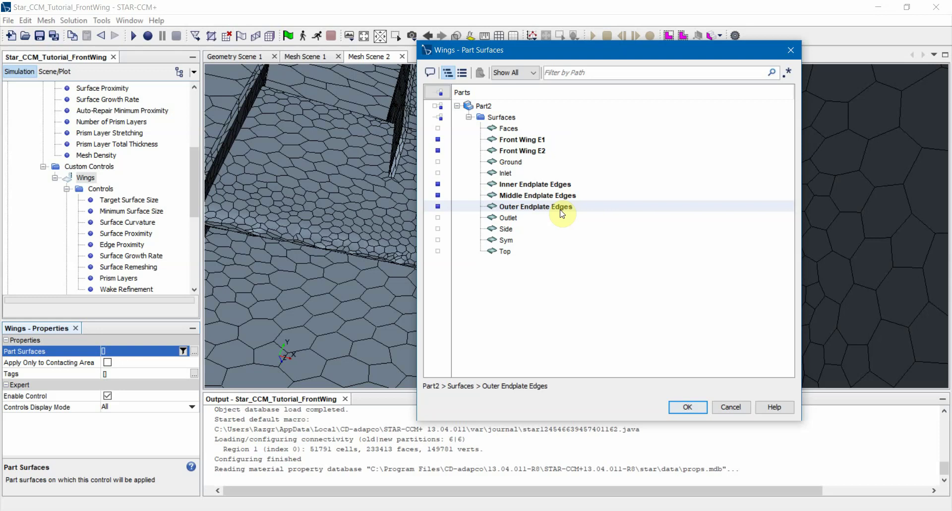
left_click_drag(552, 52, 440, 49)
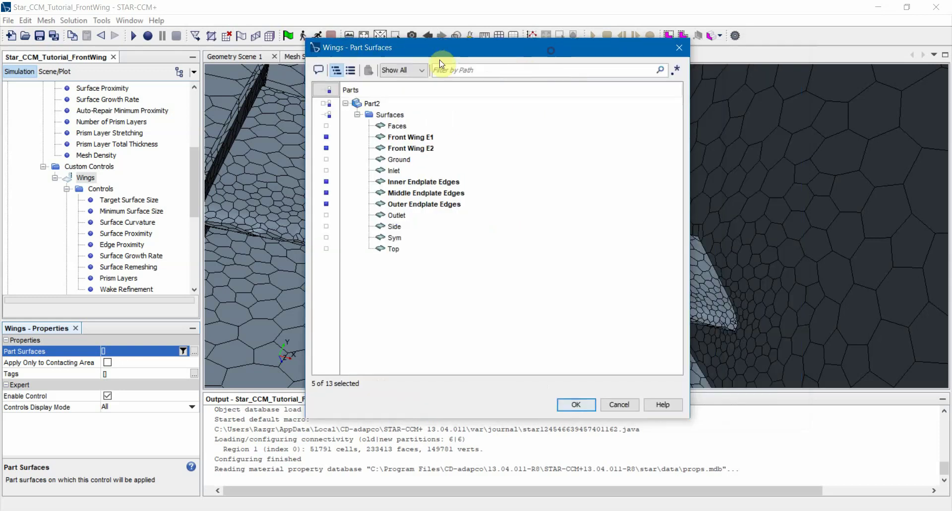
Confirm the five surfaces and orbit Mesh Scene 2 to inspect the highlighted wing panels
left_click(576, 404)
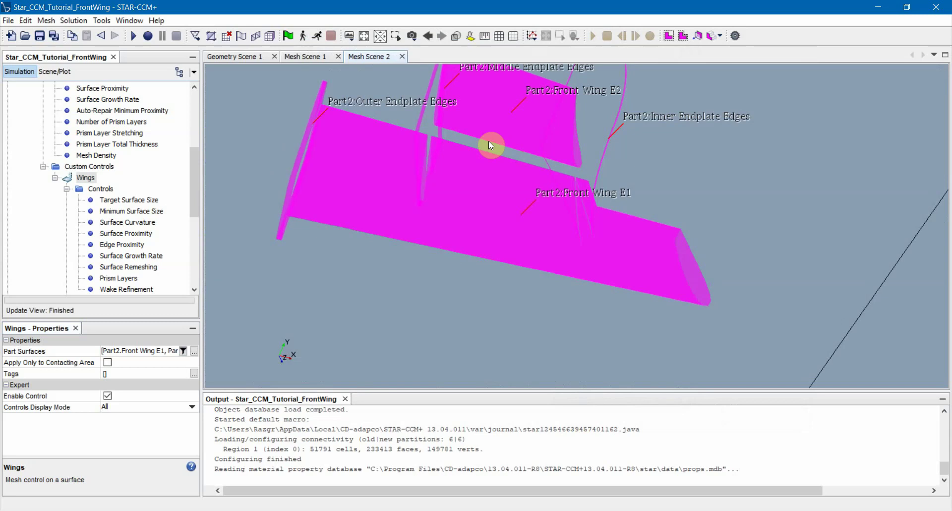
left_click_drag(502, 293, 521, 193)
scroll(520, 194, "up", 10)
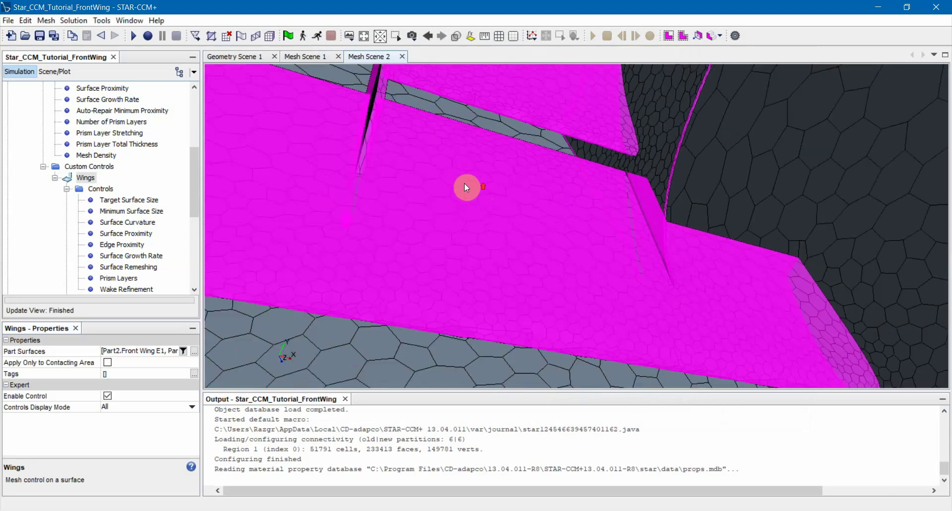
left_click_drag(457, 163, 568, 251)
scroll(536, 229, "up", 5)
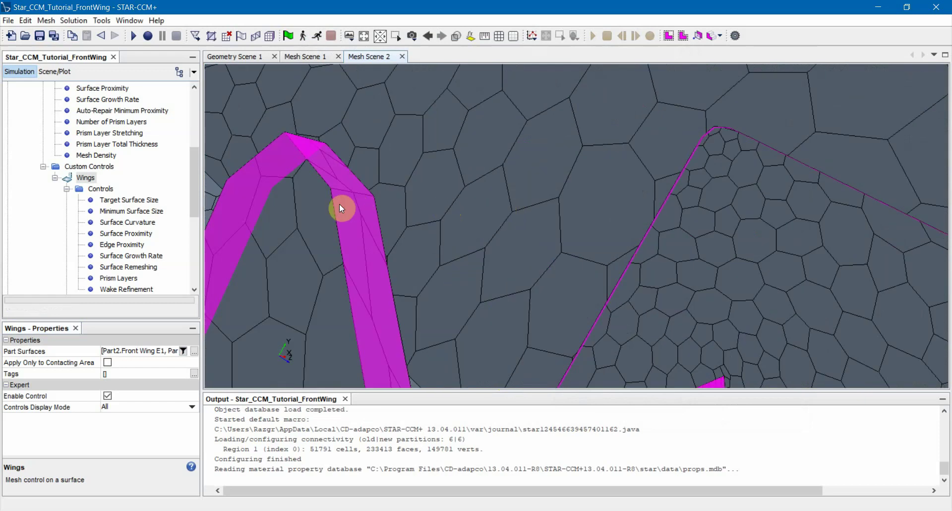
scroll(340, 201, "down", 2)
left_click_drag(404, 278, 502, 228)
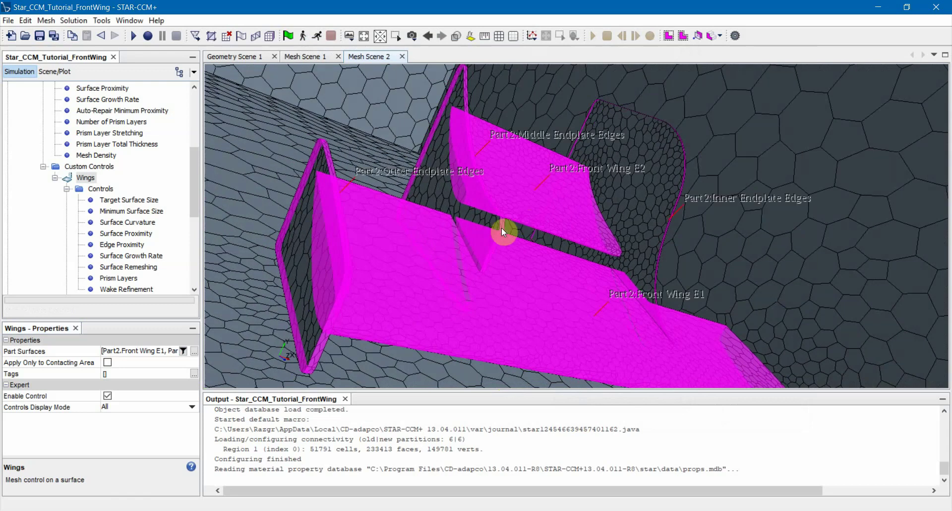
Set the Wings Target Surface Size control to Custom and check its entry under Values
left_click(110, 201)
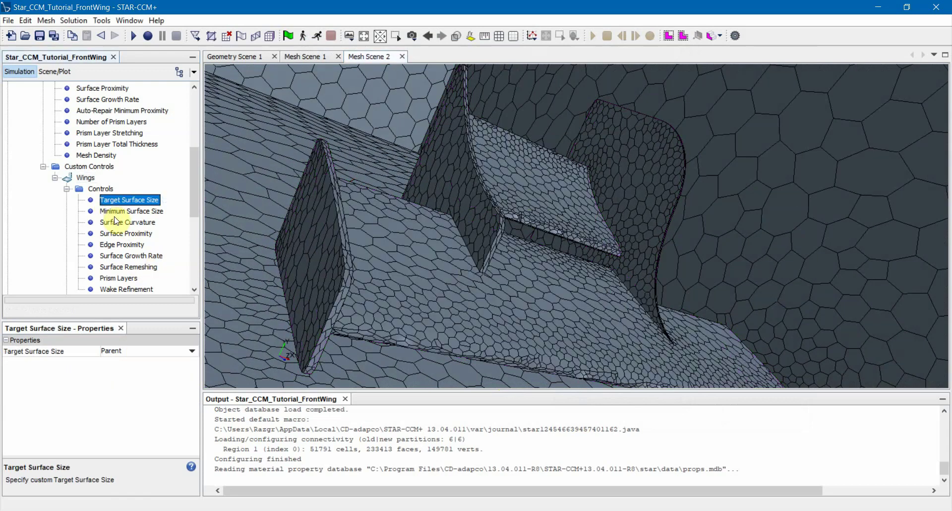
left_click(126, 351)
left_click(127, 352)
left_click(121, 370)
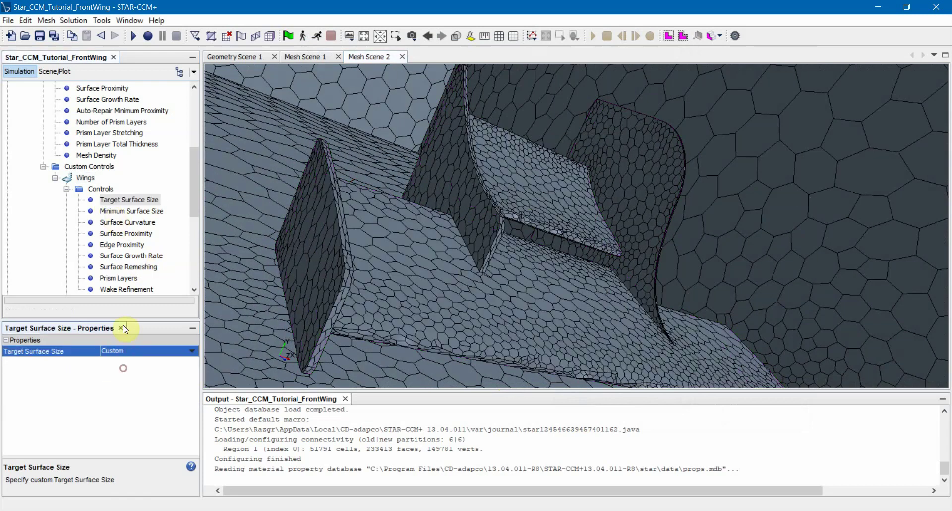
scroll(99, 191, "up", 3)
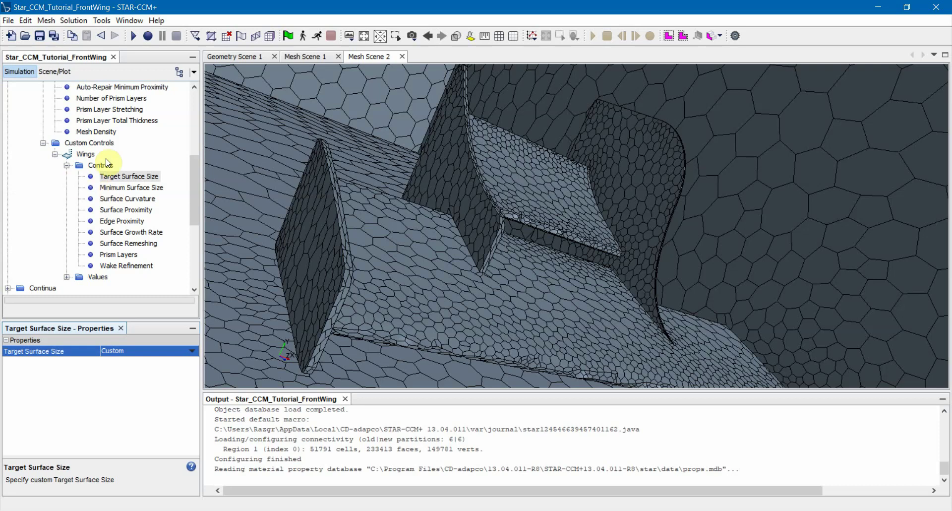
scroll(110, 168, "up", 1)
scroll(102, 168, "down", 4)
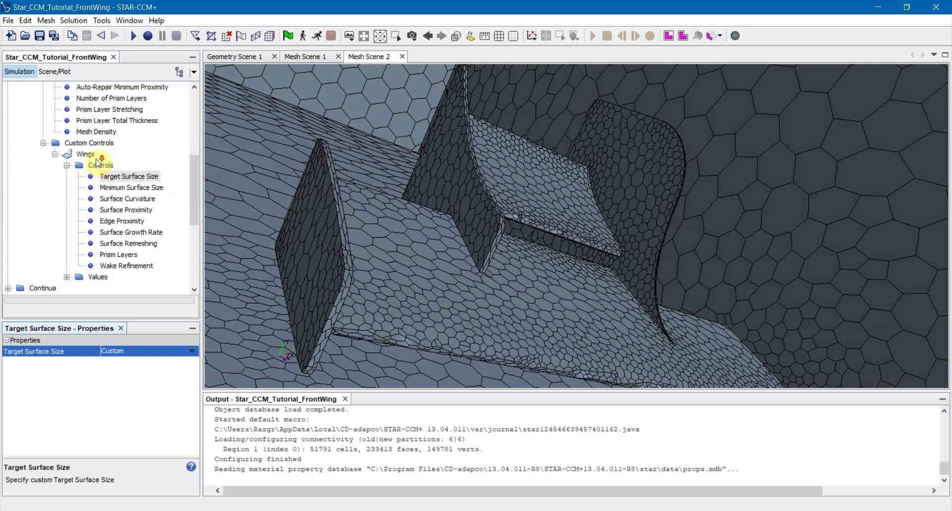
left_click(66, 281)
scroll(89, 270, "down", 2)
left_click(129, 219)
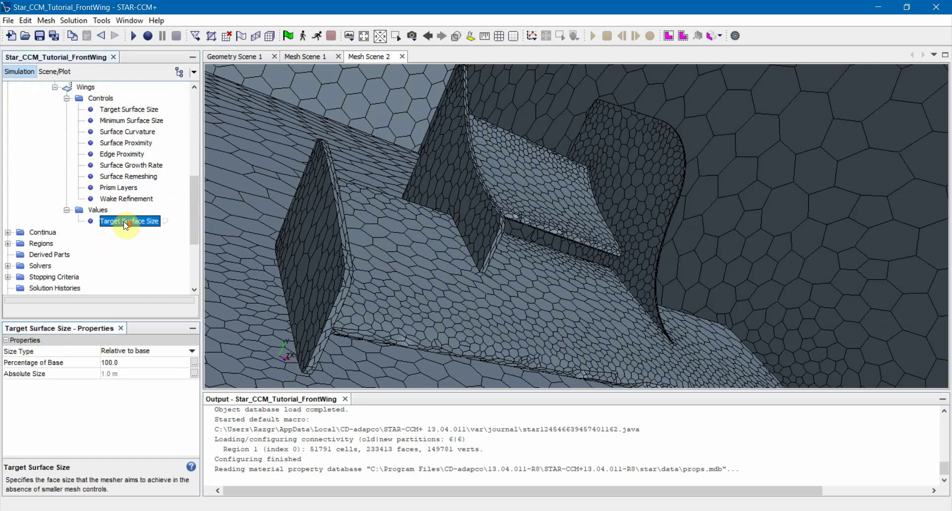
scroll(117, 208, "up", 1)
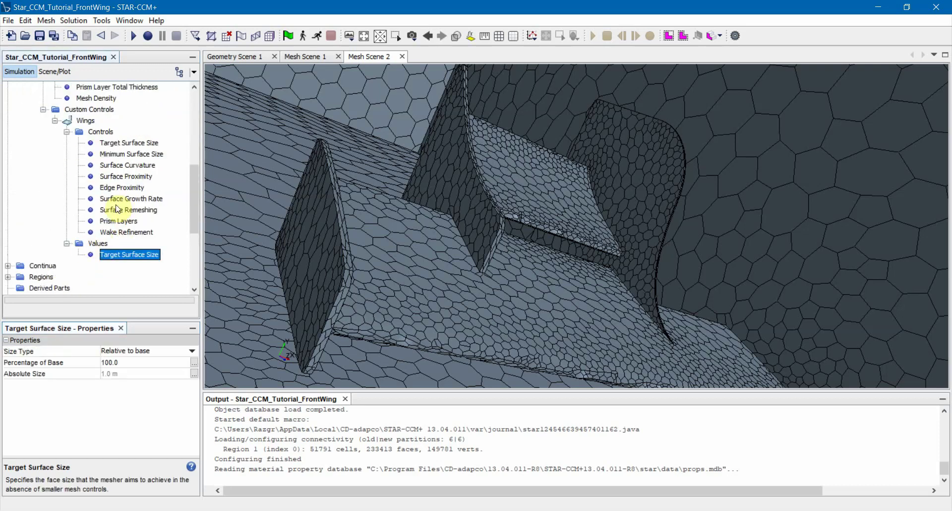
left_click(117, 144)
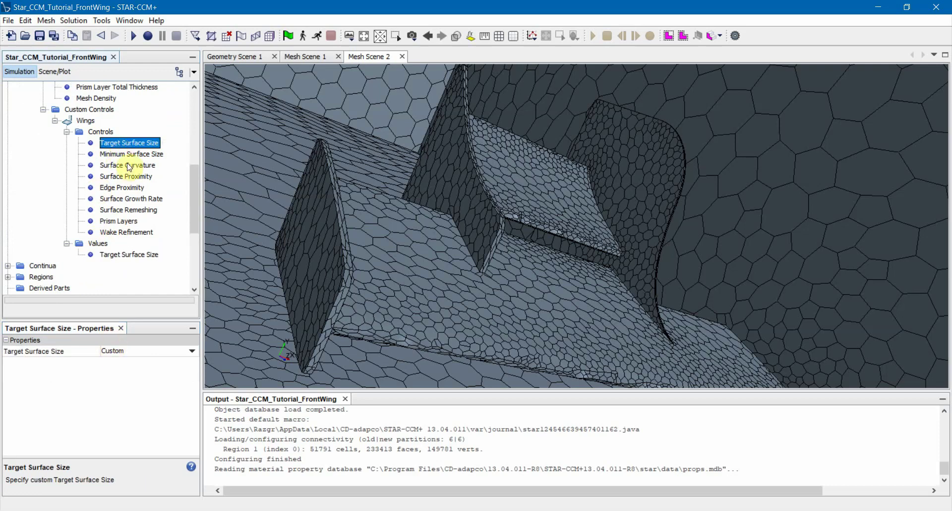
Set the Wings Minimum Surface Size control to Custom
left_click(130, 154)
left_click(116, 351)
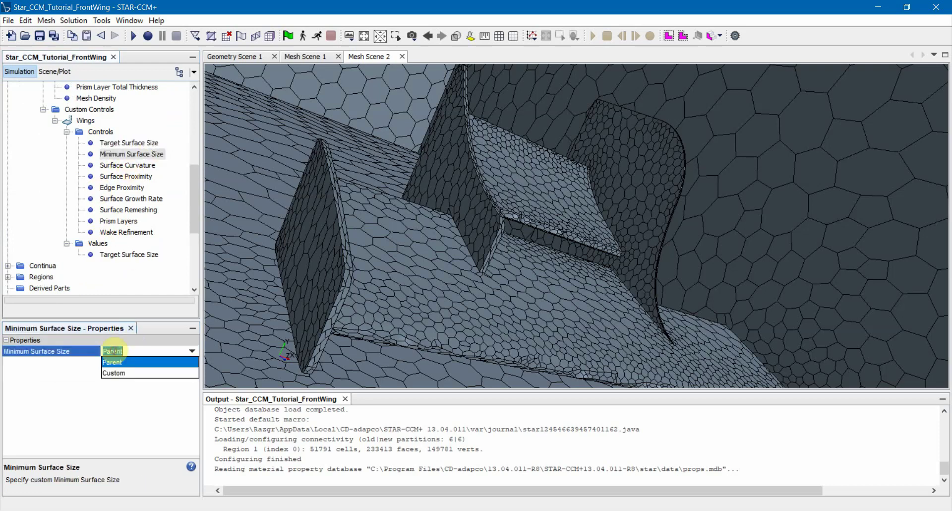
left_click(121, 368)
left_click(130, 165)
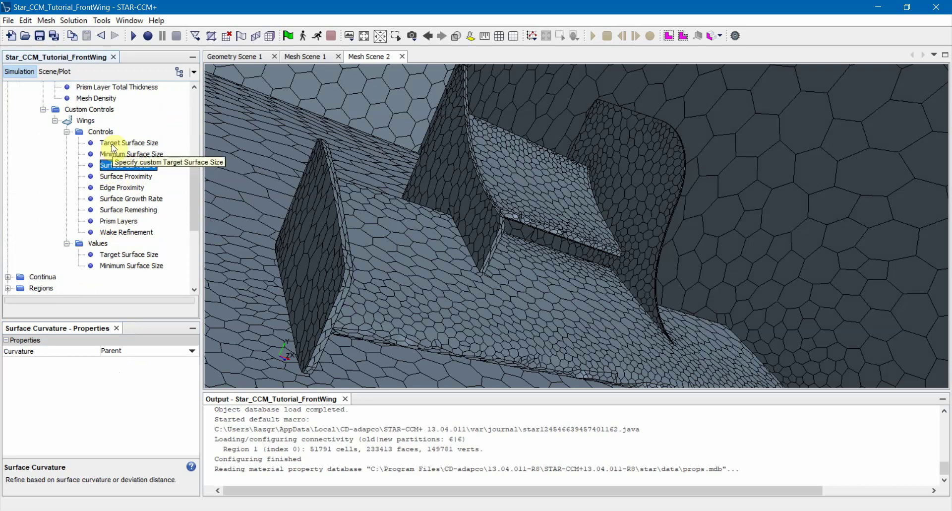
scroll(137, 213, "up", 5)
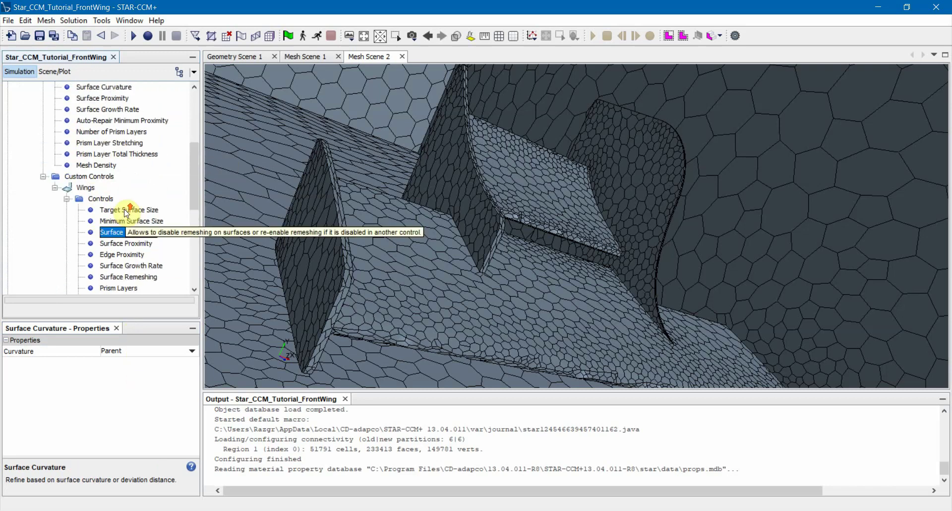
scroll(111, 205, "down", 5)
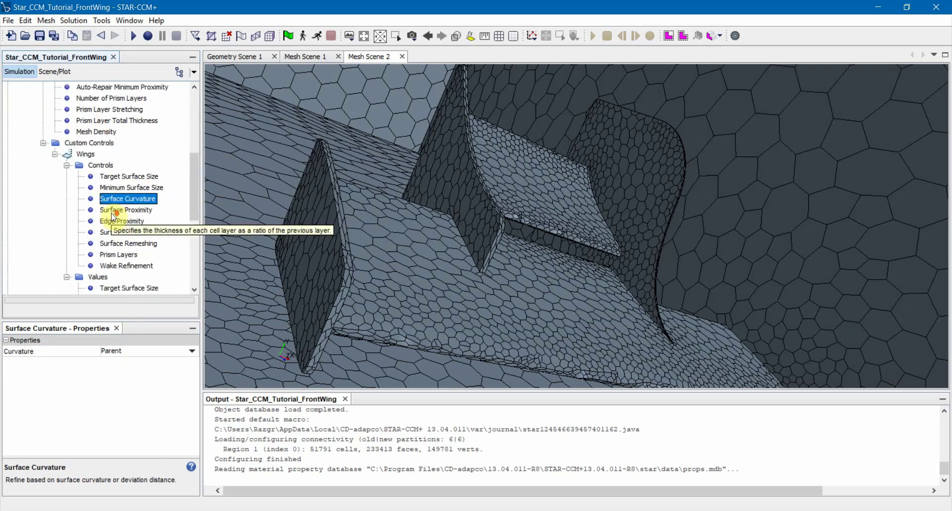
Set the Wings Surface Curvature and Surface Proximity controls to Custom
left_click(110, 352)
left_click(113, 371)
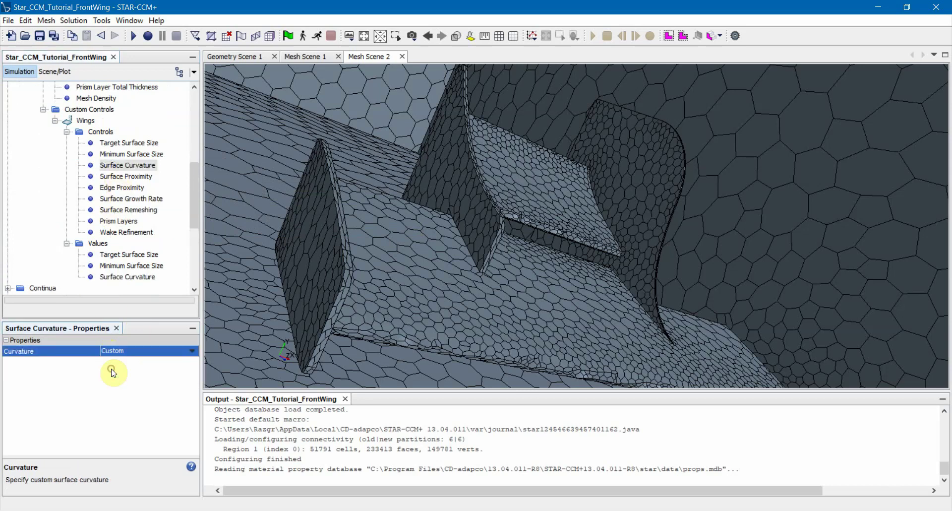
left_click(137, 177)
left_click(116, 351)
left_click(114, 351)
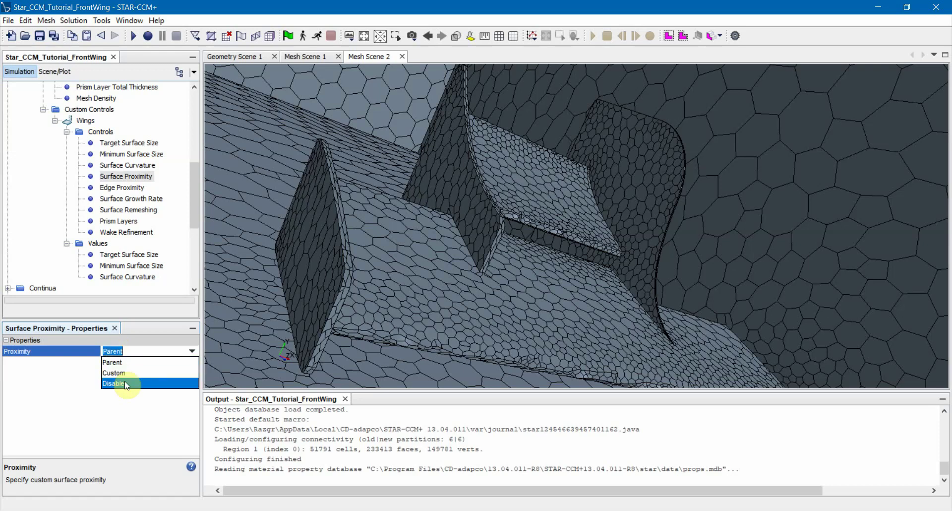
left_click(119, 373)
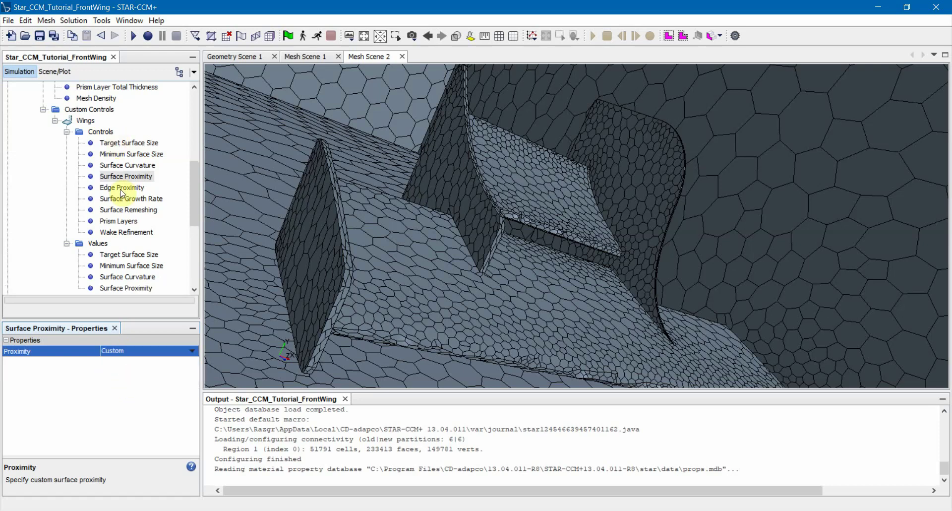
Check Edge Proximity, Surface Growth Rate and Surface Remeshing, leaving them at Parent
scroll(122, 193, "down", 1)
left_click(125, 154)
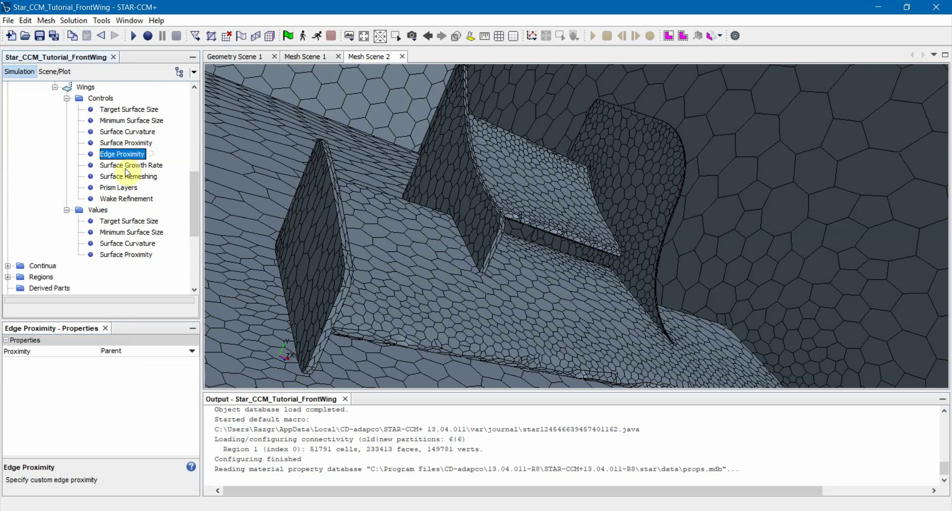
left_click(127, 167)
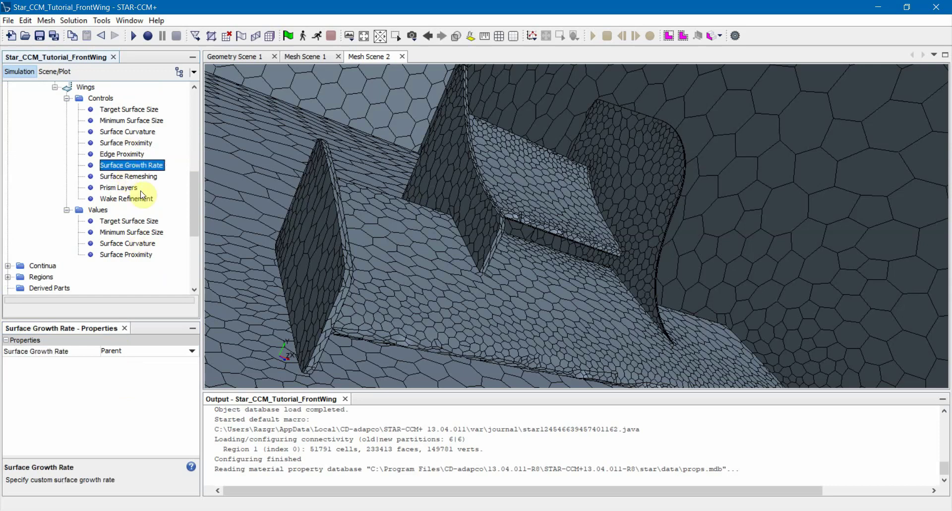
left_click(141, 178)
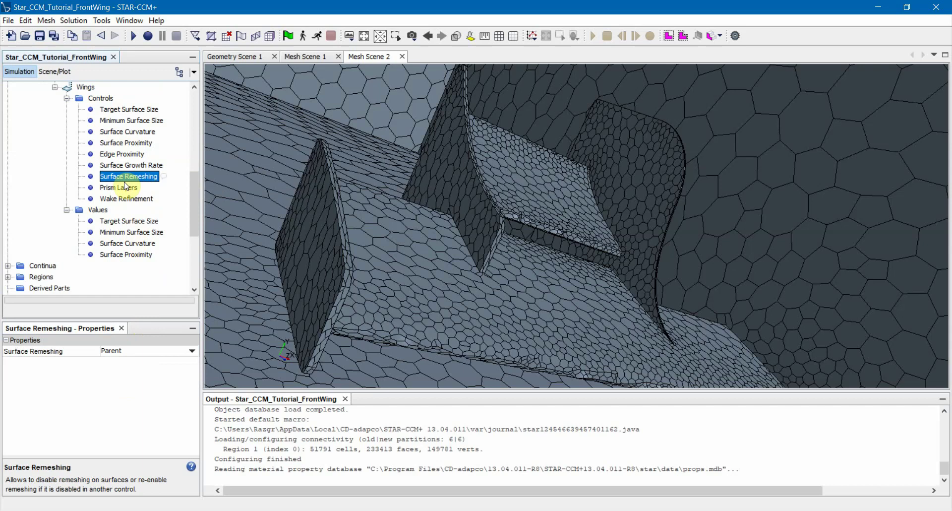
Set the Wings Prism Layers control to Custom
left_click(124, 187)
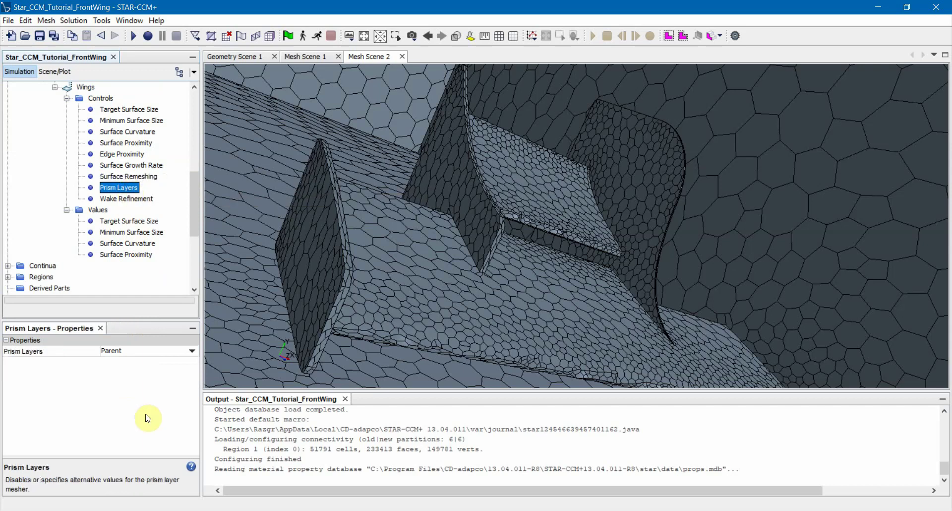
left_click(141, 352)
left_click(131, 373)
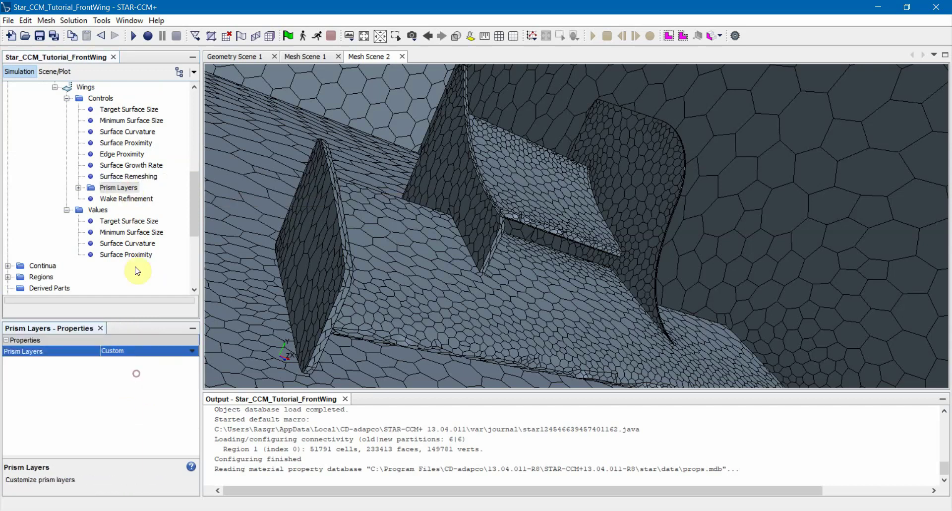
left_click(134, 198)
Customize the number of prism layers and total thickness, revealing Custom Prism Values
left_click(78, 187)
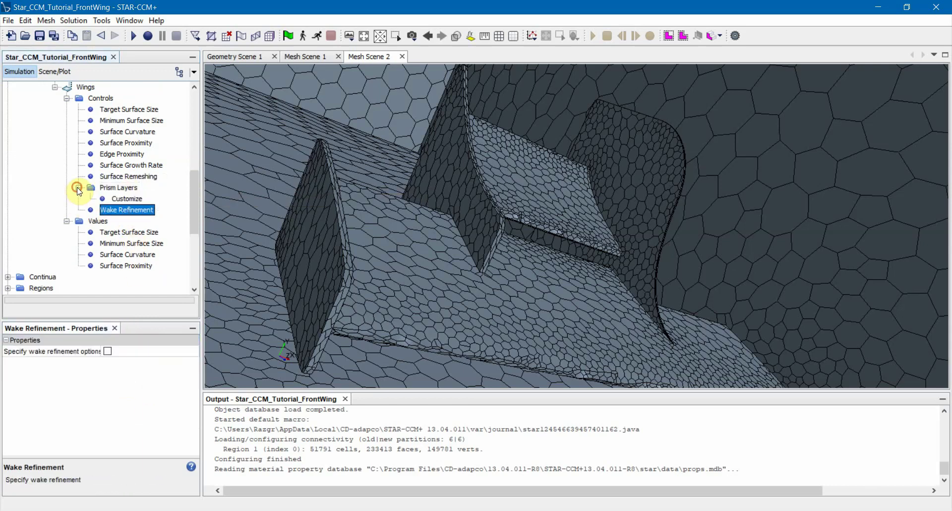
left_click(121, 200)
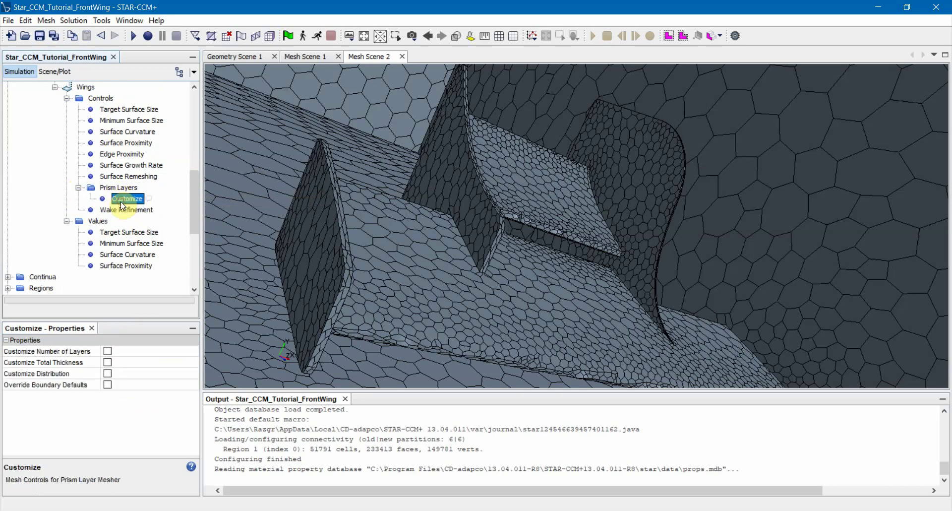
left_click(108, 363)
left_click(107, 351)
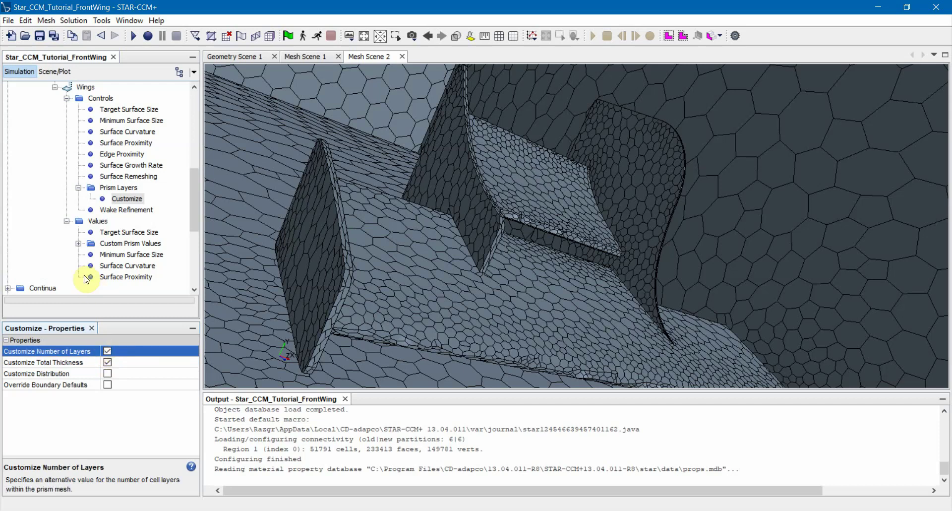
left_click(81, 244)
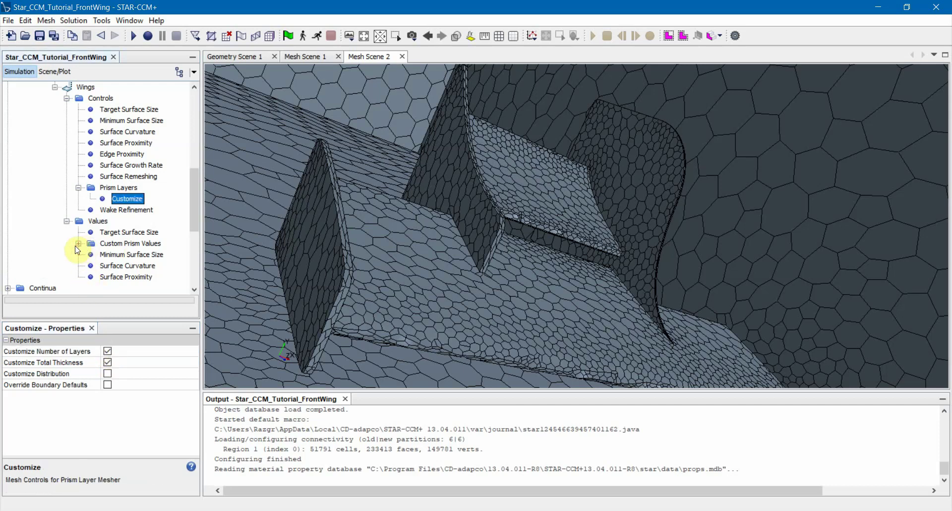
left_click(76, 245)
left_click(120, 210)
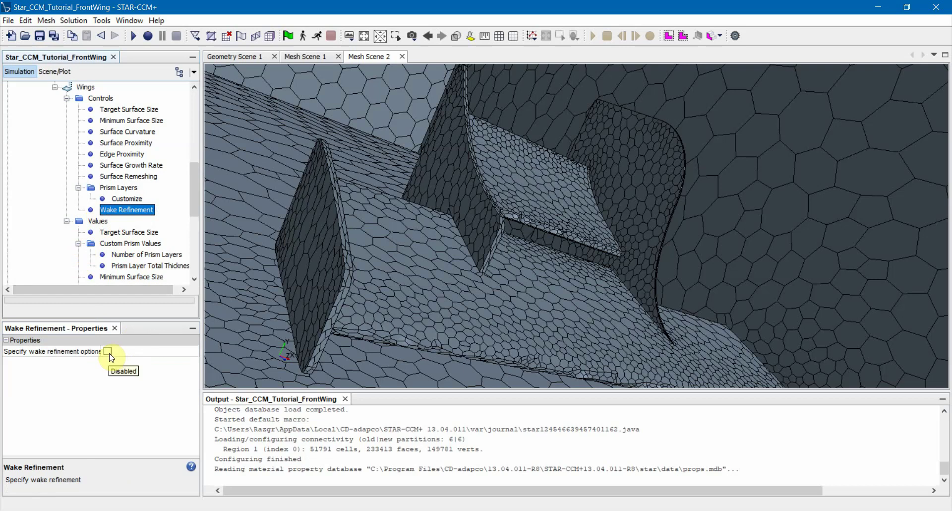
Make the Wings target surface size an absolute 0.15 m, then open Minimum Surface Size's size type
left_click(130, 232)
left_click(144, 353)
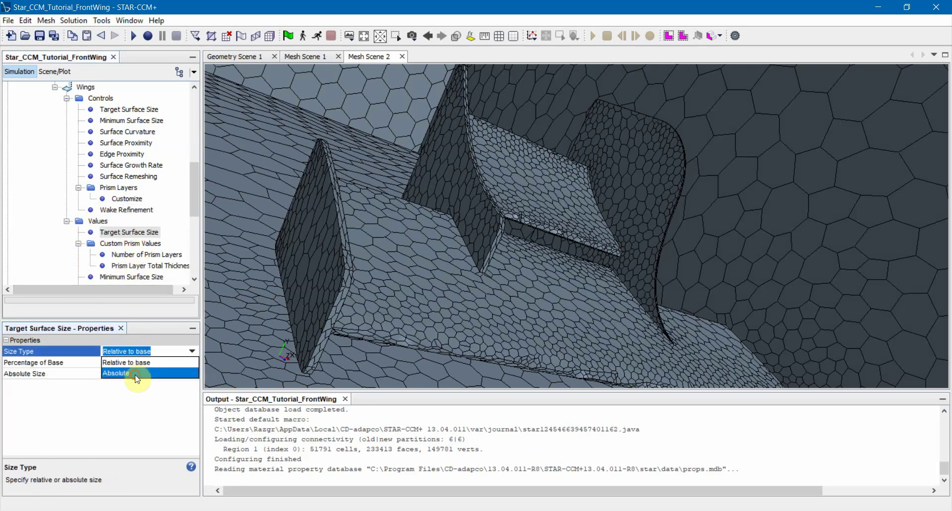
left_click(136, 370)
left_click(136, 373)
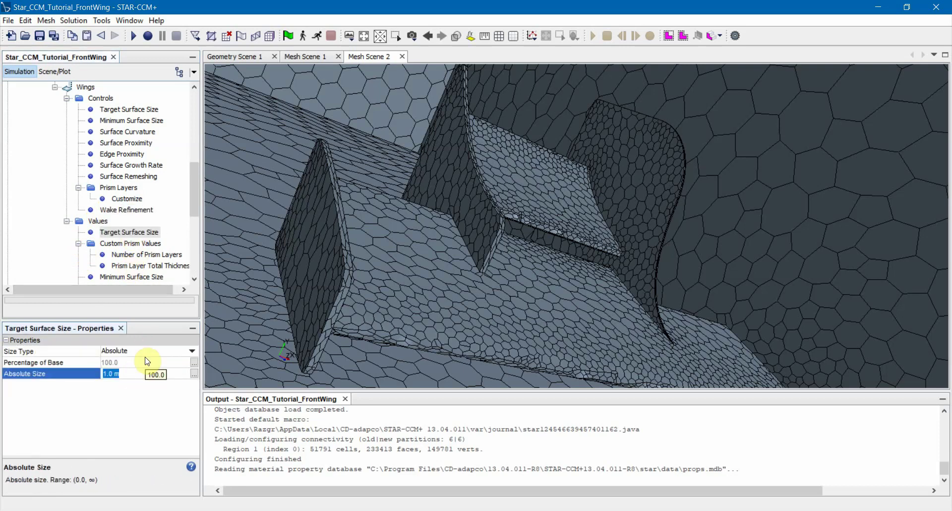
type("0.15")
key("Return")
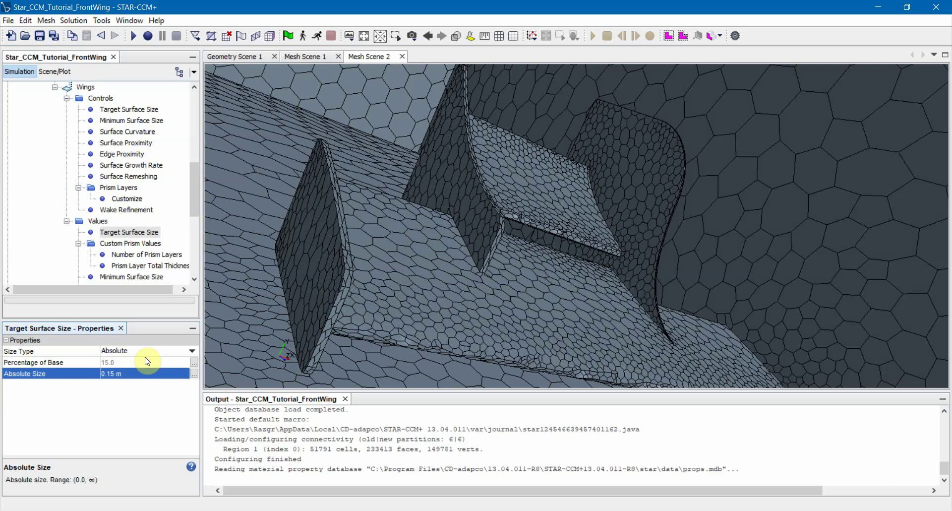
left_click(133, 276)
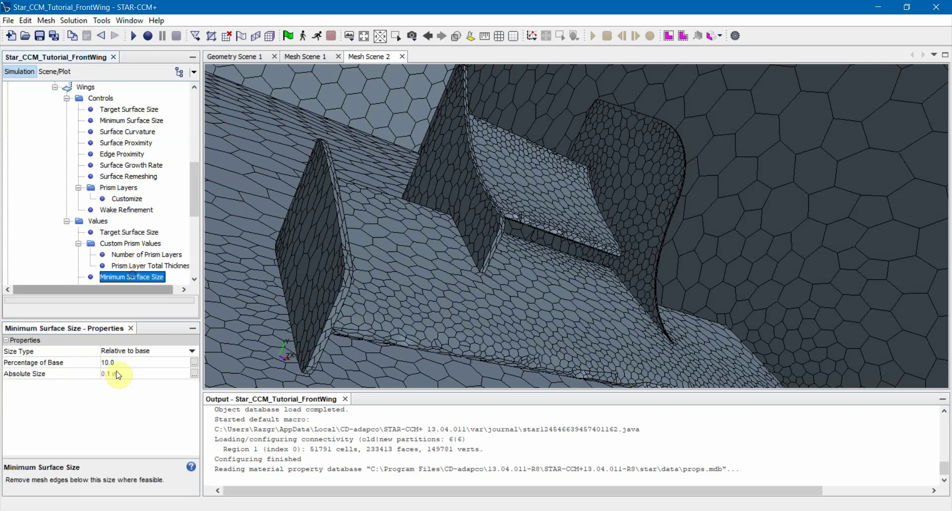
left_click(122, 351)
Enter an absolute minimum surface size of 7.5e-4 m and rotate the mesh view to inspect the wing
left_click(117, 372)
left_click(117, 373)
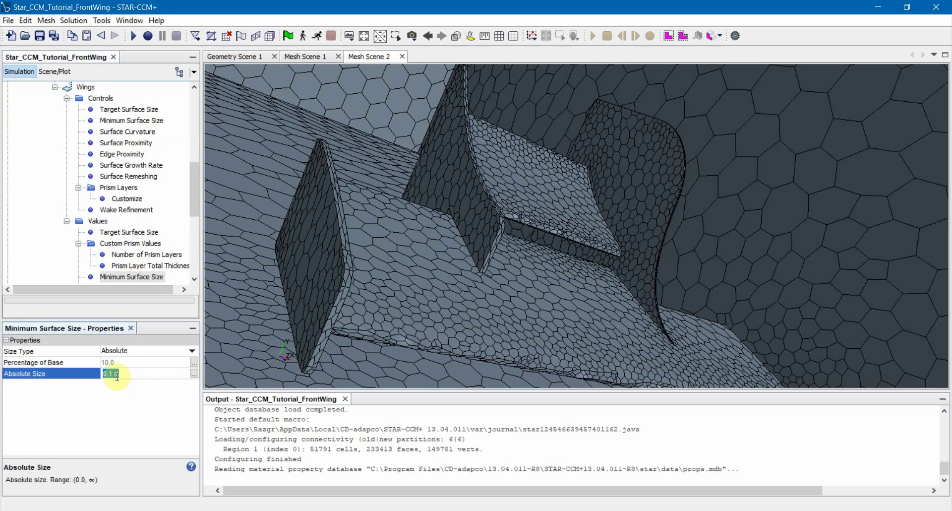
type("7.5e-4")
key("Return")
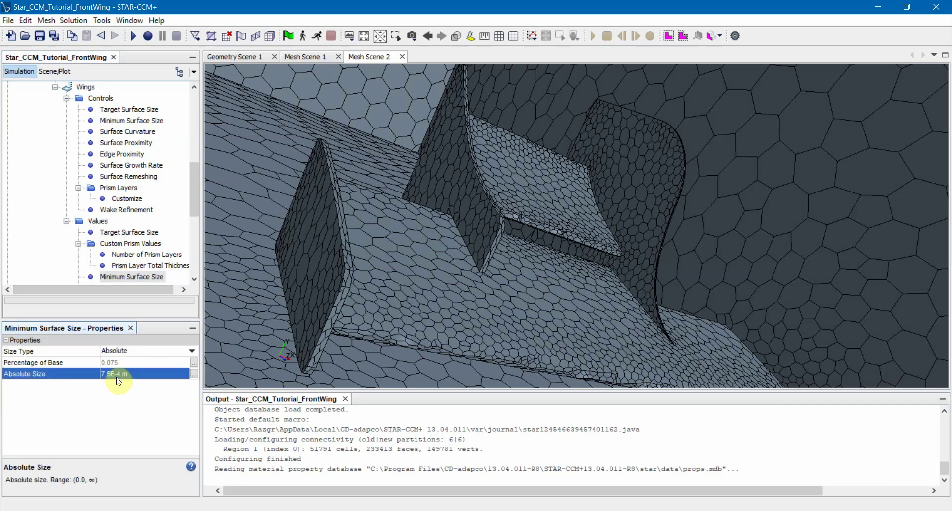
scroll(139, 281, "down", 1)
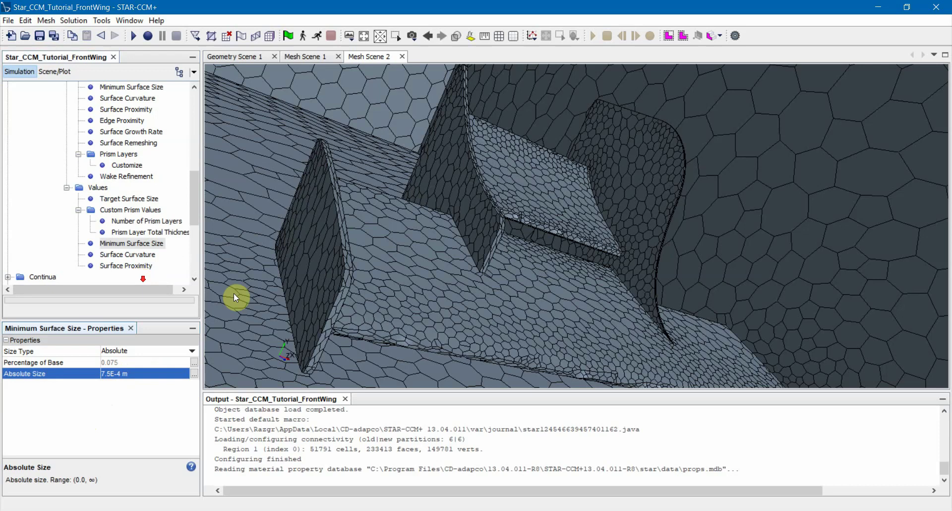
left_click_drag(522, 199, 492, 163)
left_click(130, 198)
left_click_drag(212, 248, 459, 255)
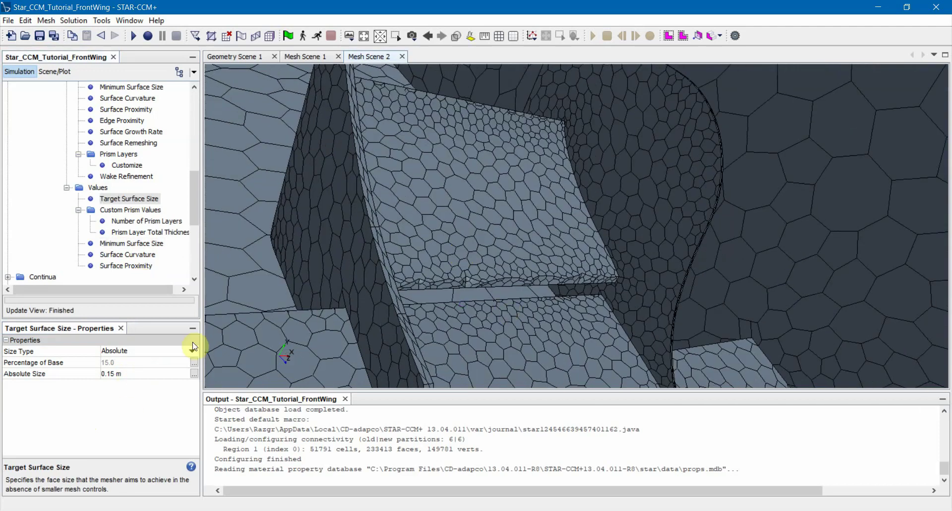
left_click_drag(534, 206, 395, 182)
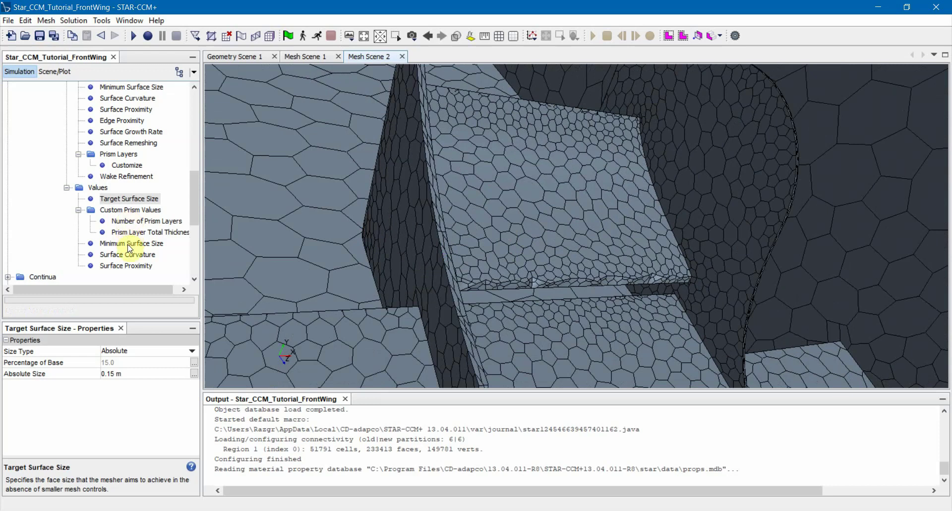
Turn on curvature deviation distance for Wings surface curvature, with 220 points per circle and 720 maximum
left_click(127, 243)
left_click(127, 255)
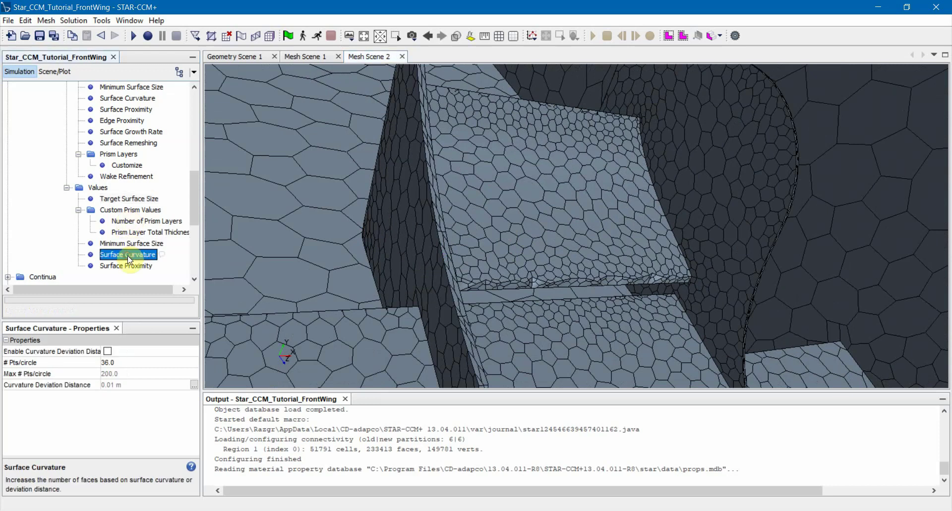
left_click(107, 350)
left_click(110, 362)
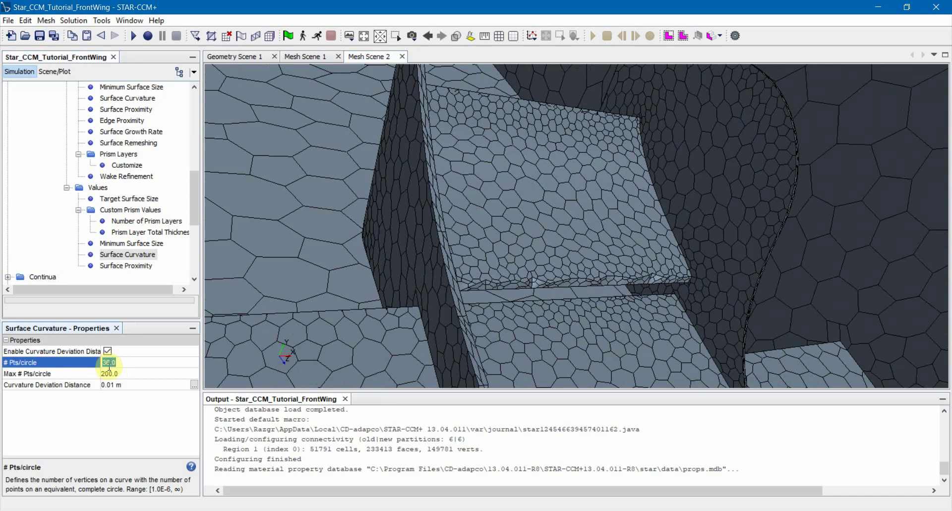
type("220")
left_click(110, 373)
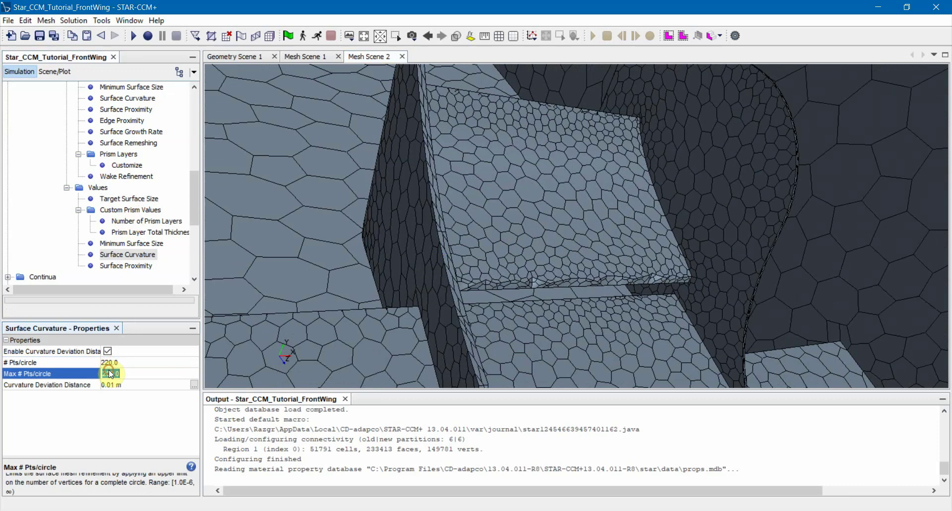
type("720")
key("Return")
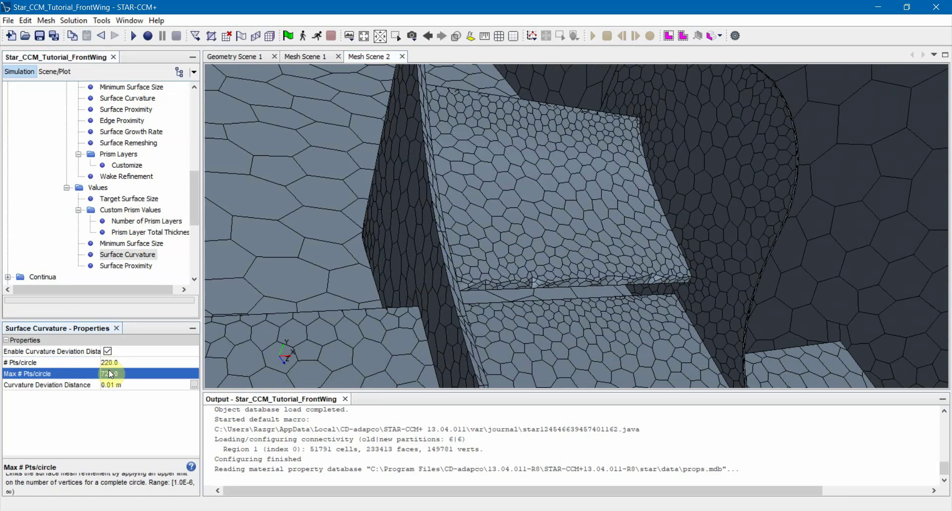
Set the Wings surface proximity option back to Parent
left_click(128, 265)
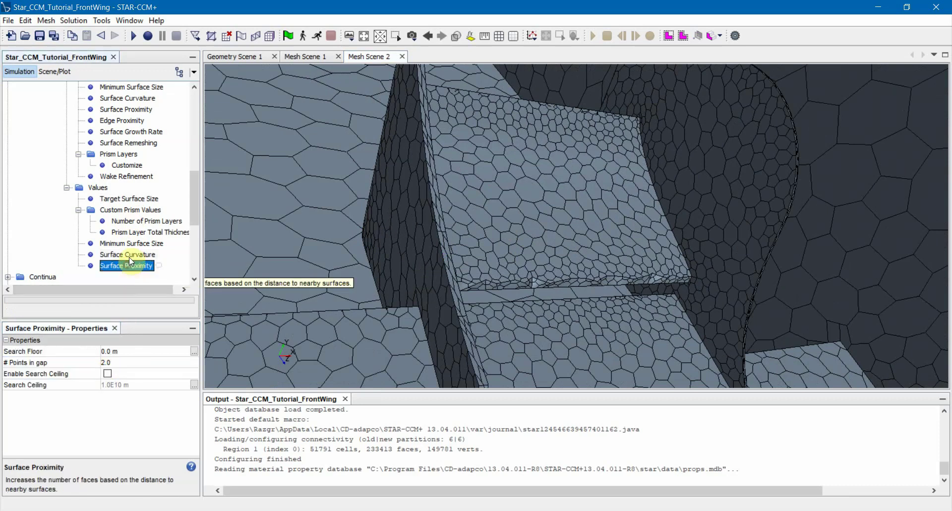
scroll(128, 248, "up", 2)
left_click(128, 177)
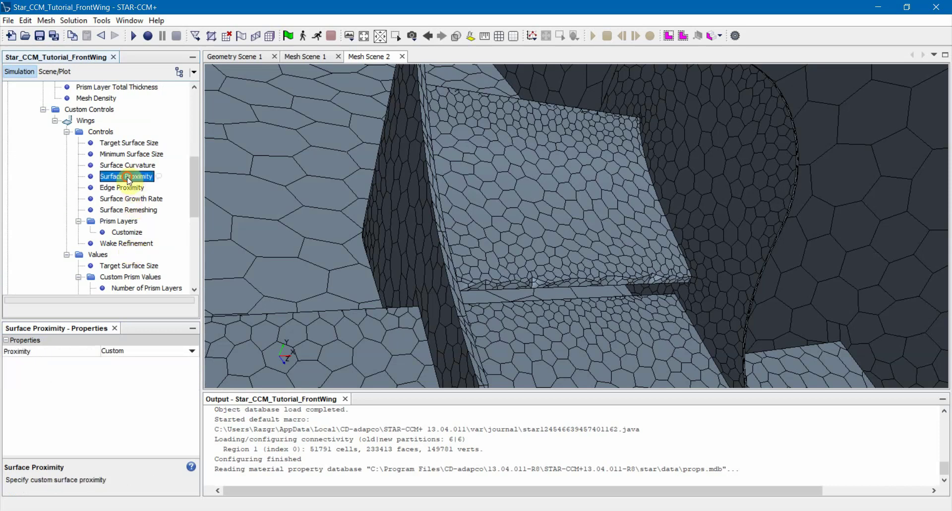
left_click(134, 350)
left_click(124, 369)
scroll(154, 193, "down", 1)
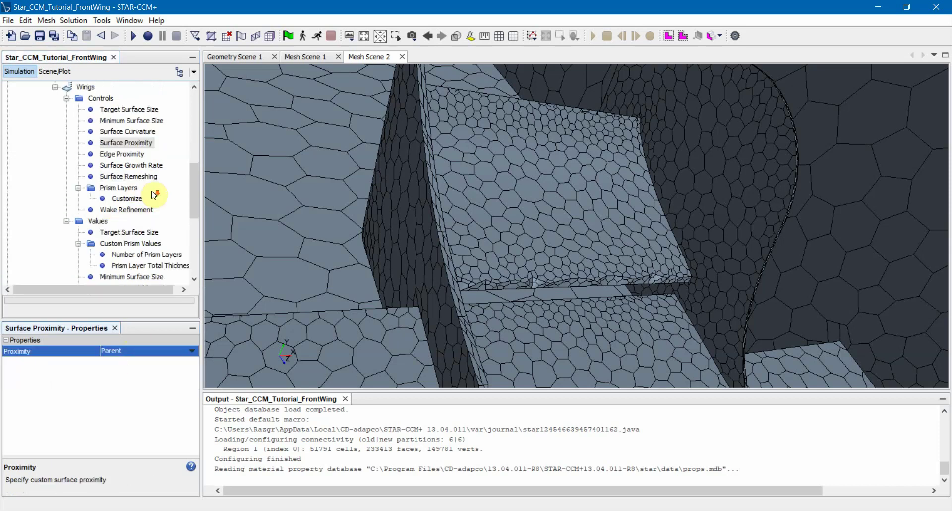
scroll(140, 272, "down", 1)
Enter 6 as the Wings number of prism layers
left_click(140, 255)
left_click(136, 243)
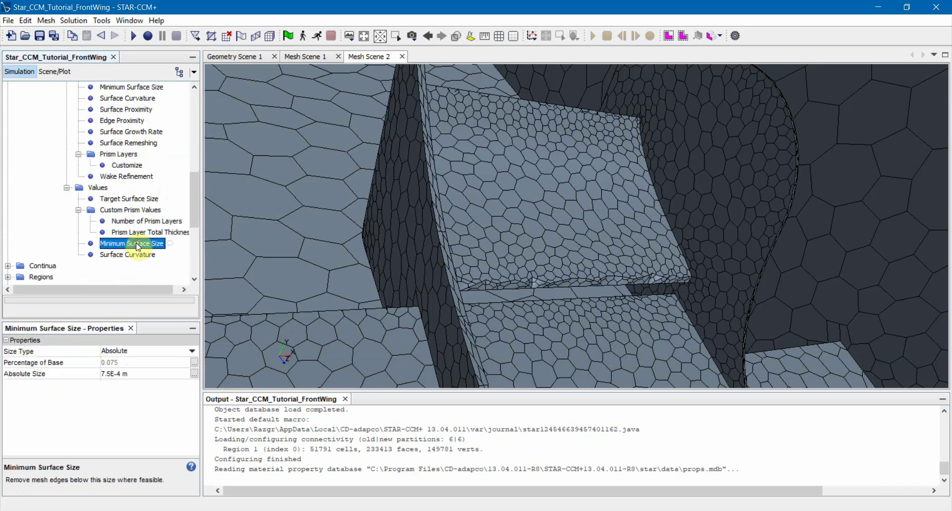
left_click(140, 221)
left_click(131, 351)
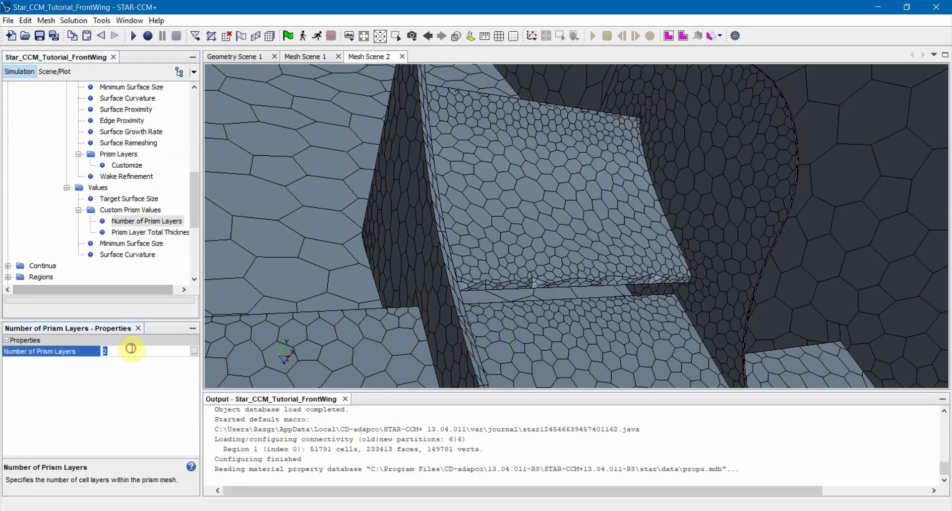
type("6")
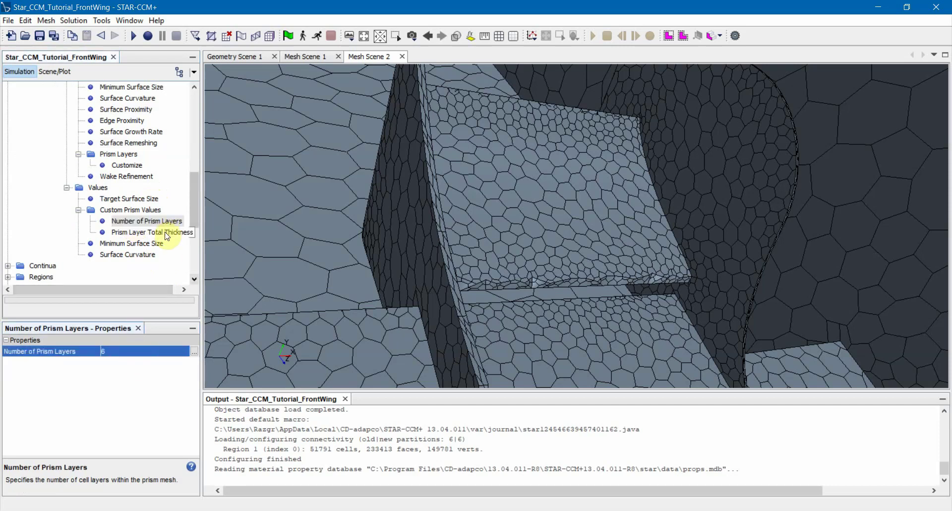
Switch the Wings prism layer total thickness size type to Absolute
left_click(168, 232)
left_click(133, 350)
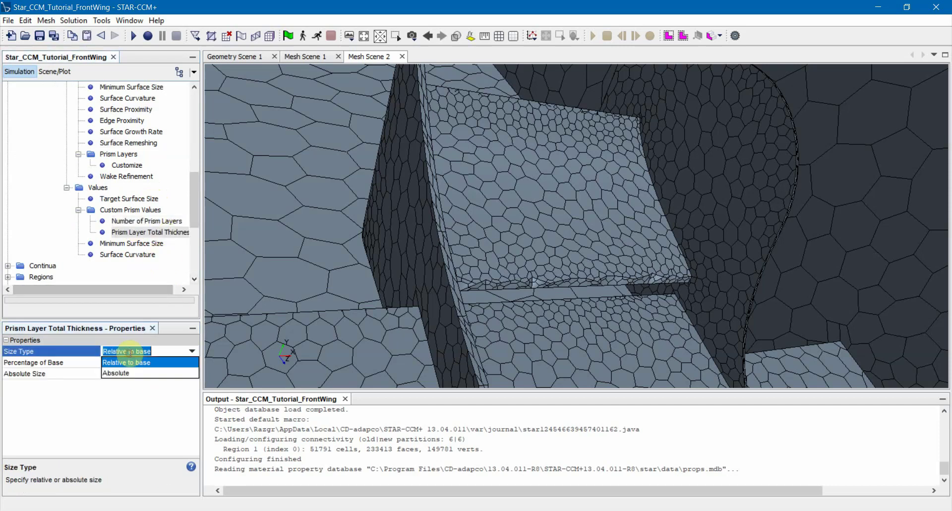
left_click(128, 362)
left_click(128, 362)
left_click(126, 373)
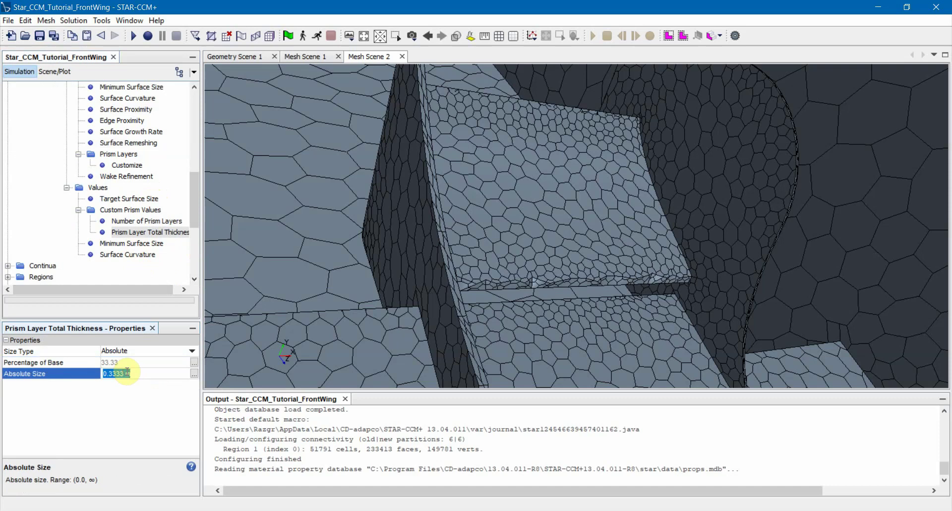
Correct the prism layer count to 5 and set the absolute total thickness to 0.015 m
left_click(147, 221)
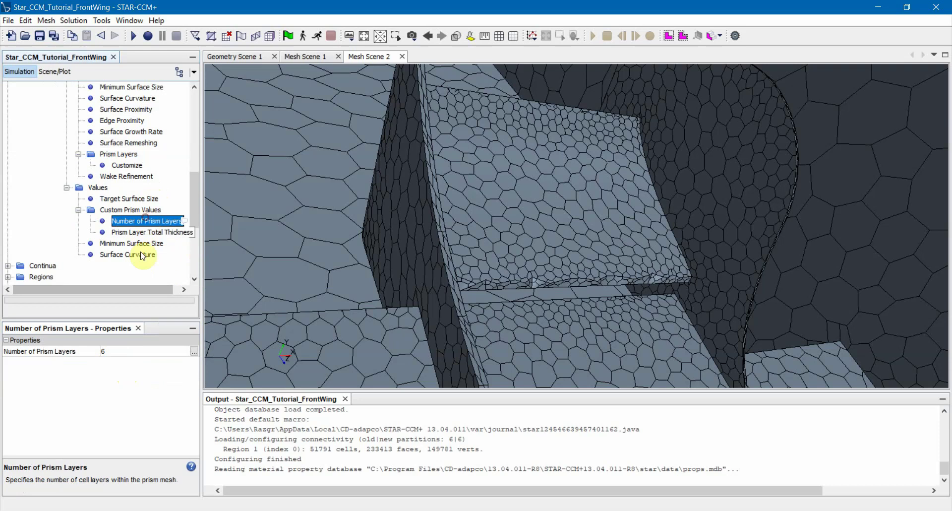
left_click(107, 350)
type("5")
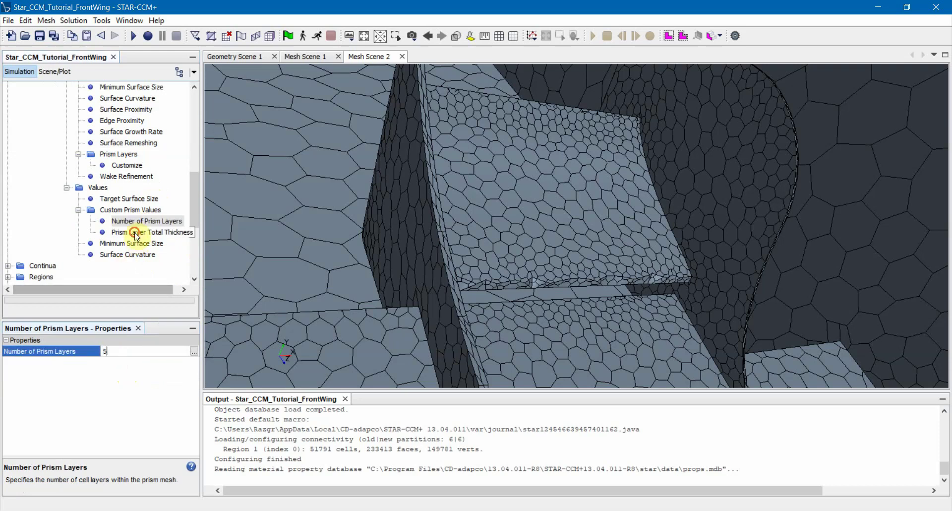
left_click(134, 232)
left_click(124, 372)
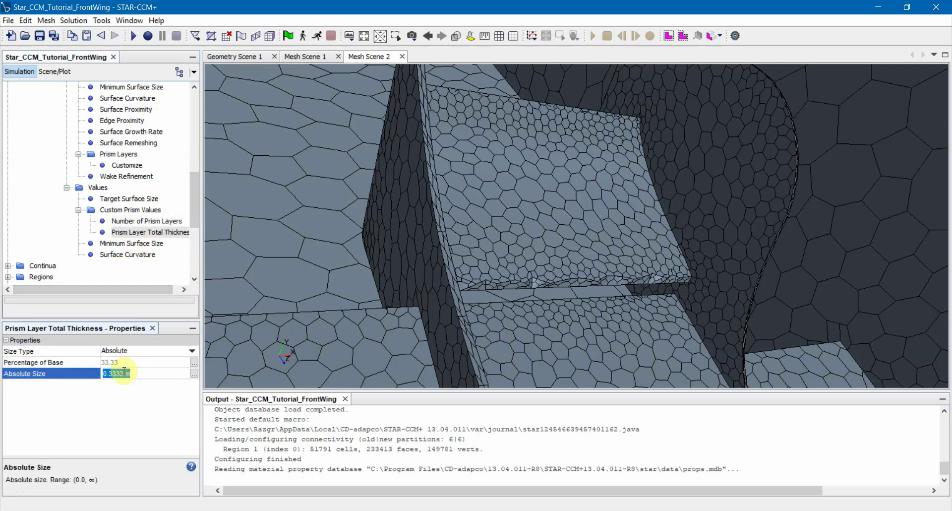
key("BackSpace")
type(".015")
key("Return")
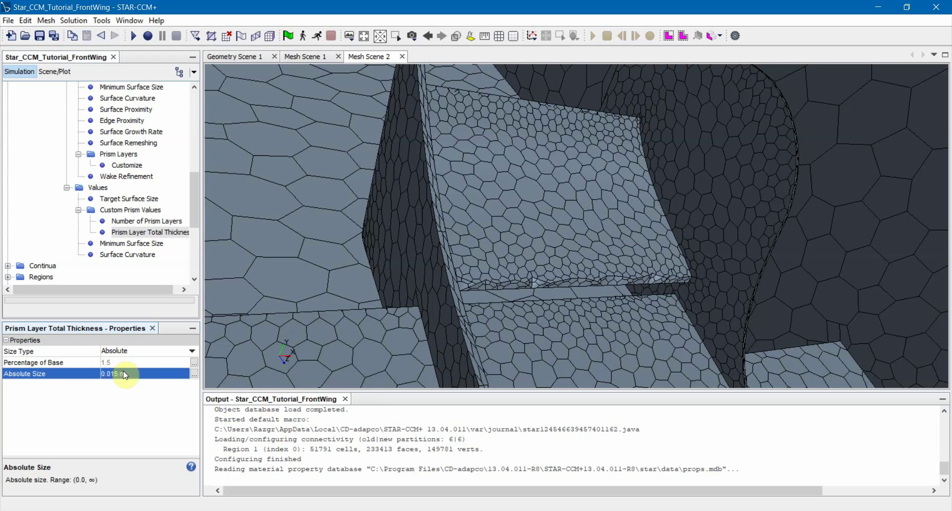
left_click_drag(606, 282, 451, 213)
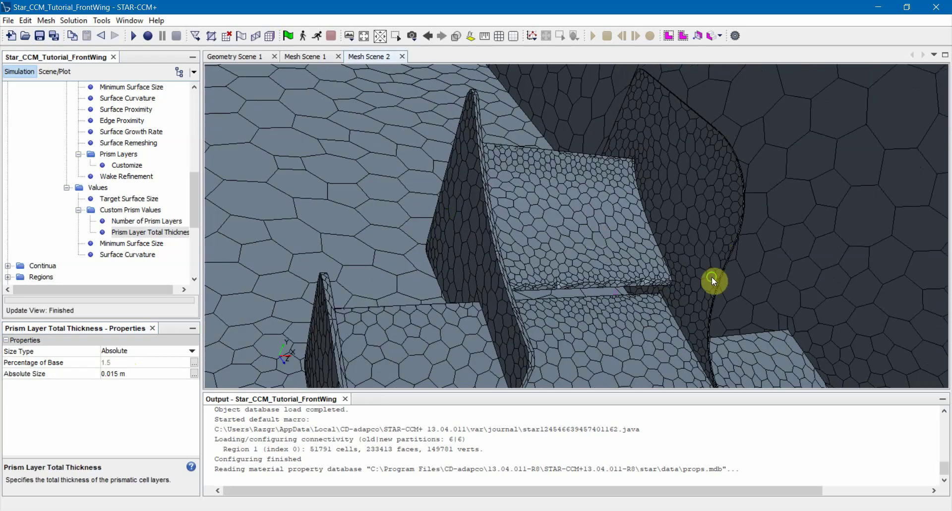
left_click_drag(712, 277, 545, 275)
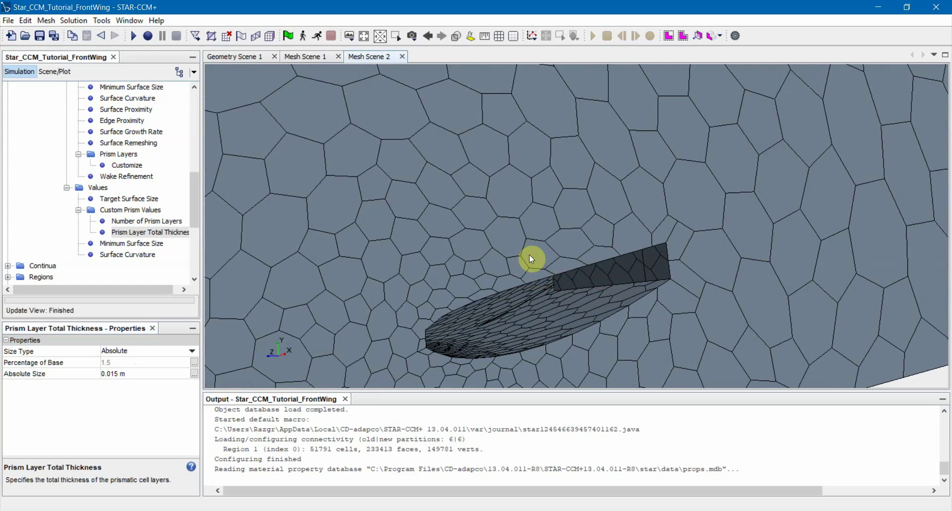
left_click_drag(651, 263, 487, 236)
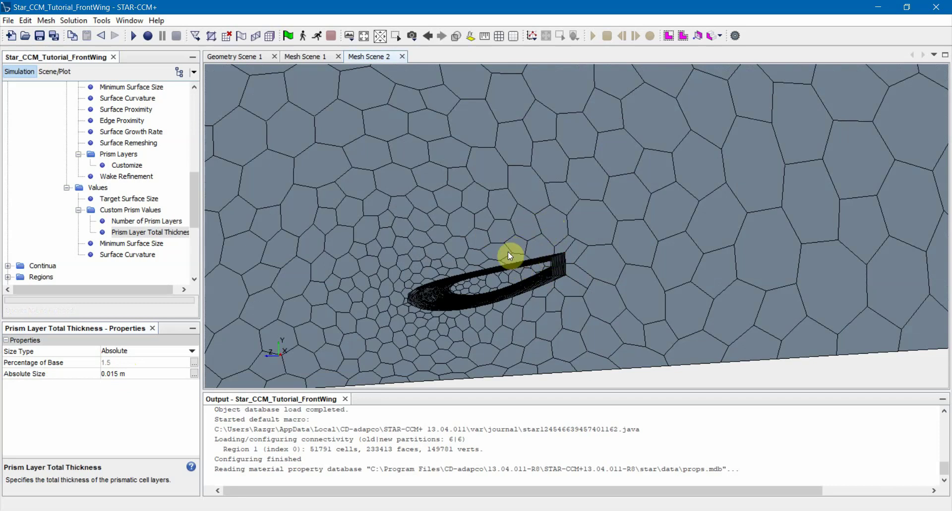
left_click_drag(508, 251, 501, 270)
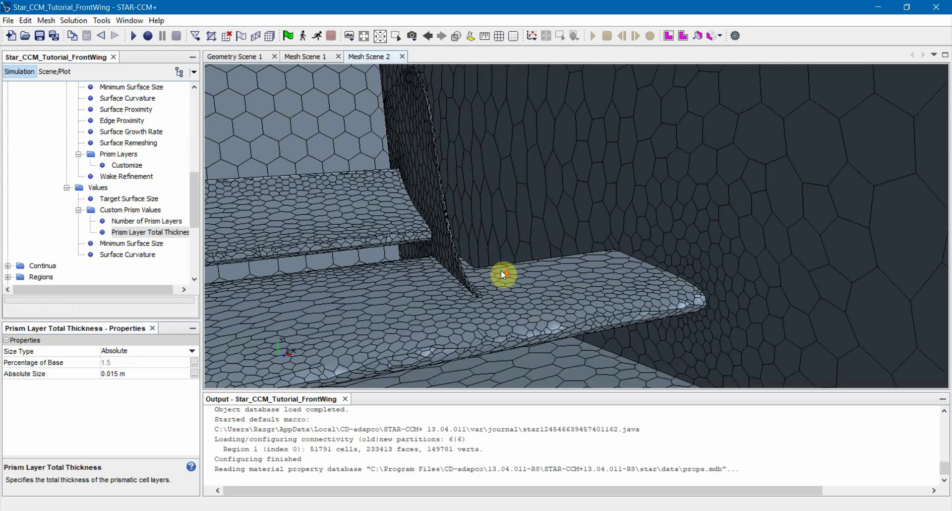
scroll(501, 270, "up", 8)
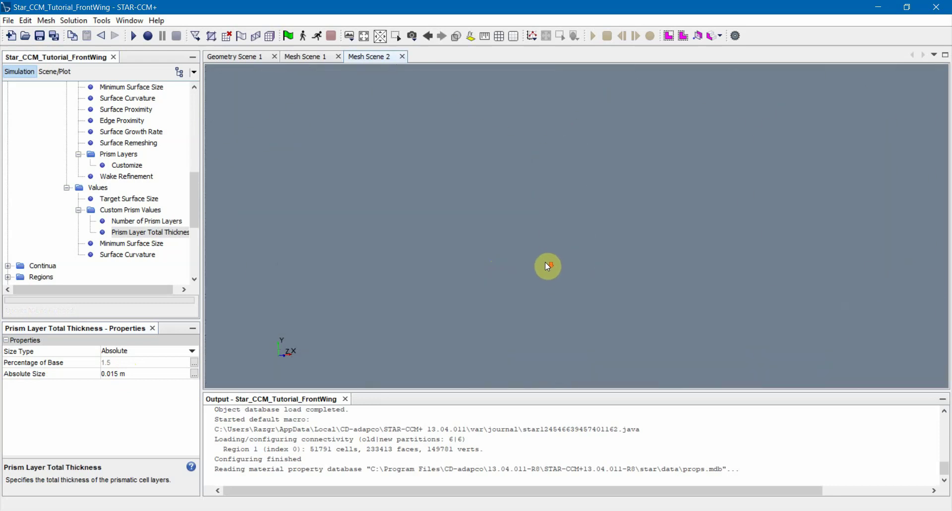
scroll(546, 264, "down", 5)
left_click_drag(546, 263, 591, 260)
scroll(587, 253, "up", 6)
Select the Automated Mesh operation under Operations in the Simulation tree
scroll(144, 224, "up", 6)
left_click(132, 226)
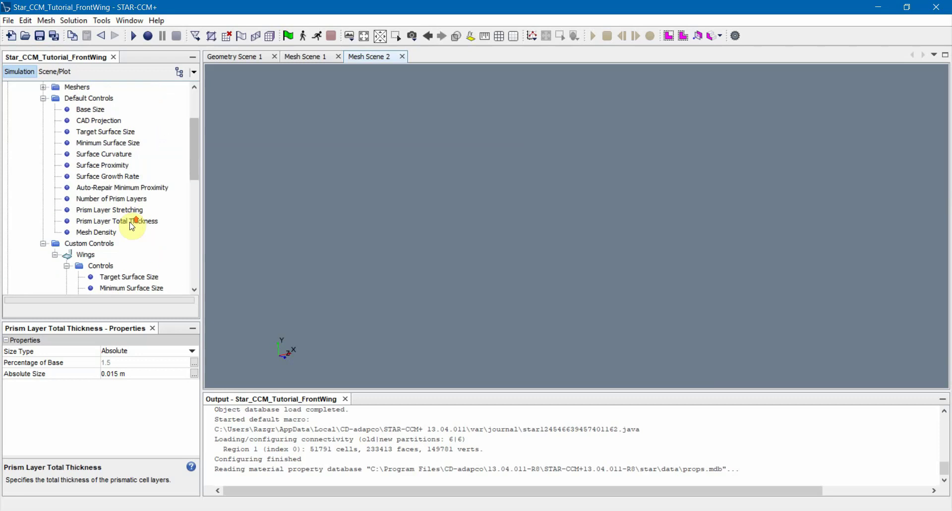
scroll(139, 223, "up", 2)
left_click(83, 145)
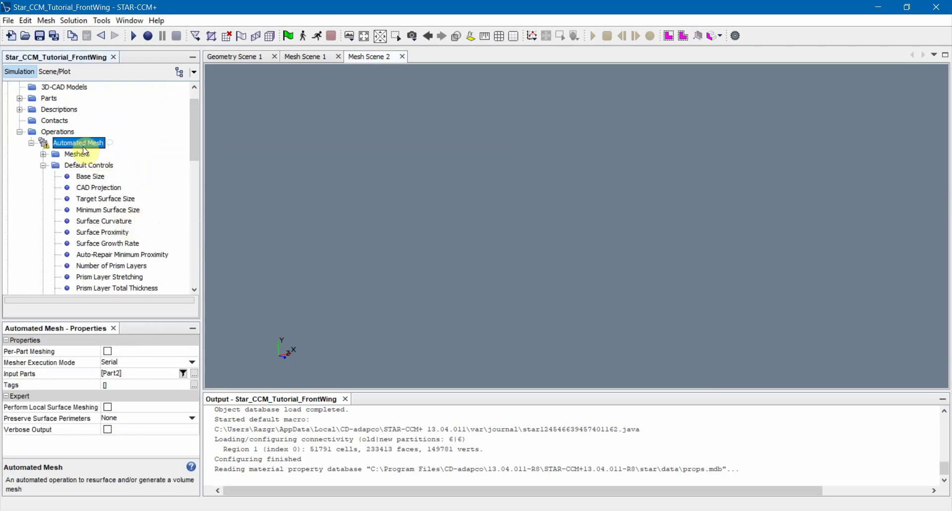
Orbit and shift the scene to inspect the front-wing polyhedral mesh
scroll(517, 249, "down", 6)
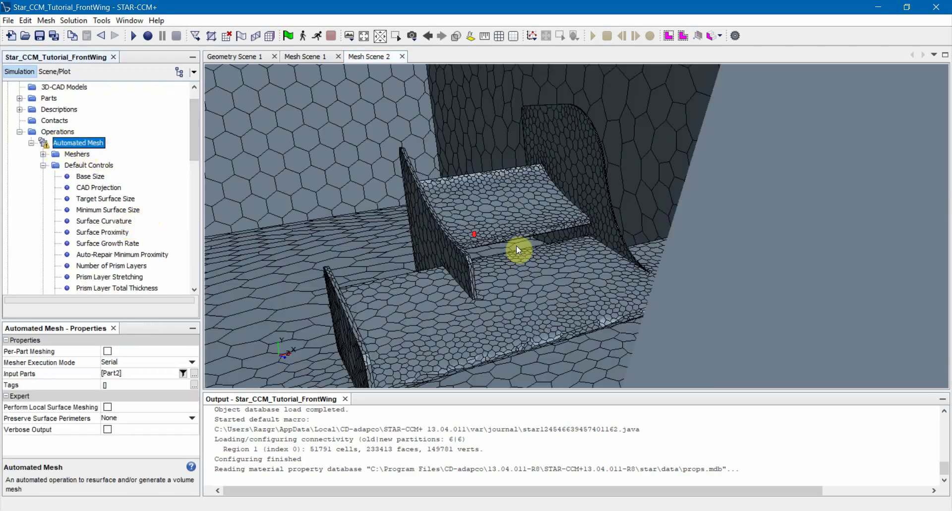
scroll(518, 246, "up", 5)
left_click_drag(533, 260, 516, 208)
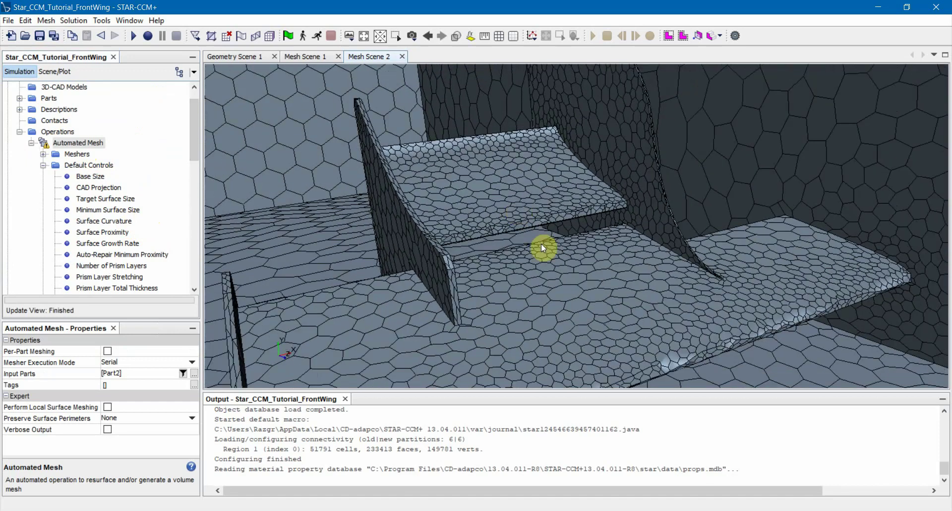
left_click_drag(542, 247, 514, 245)
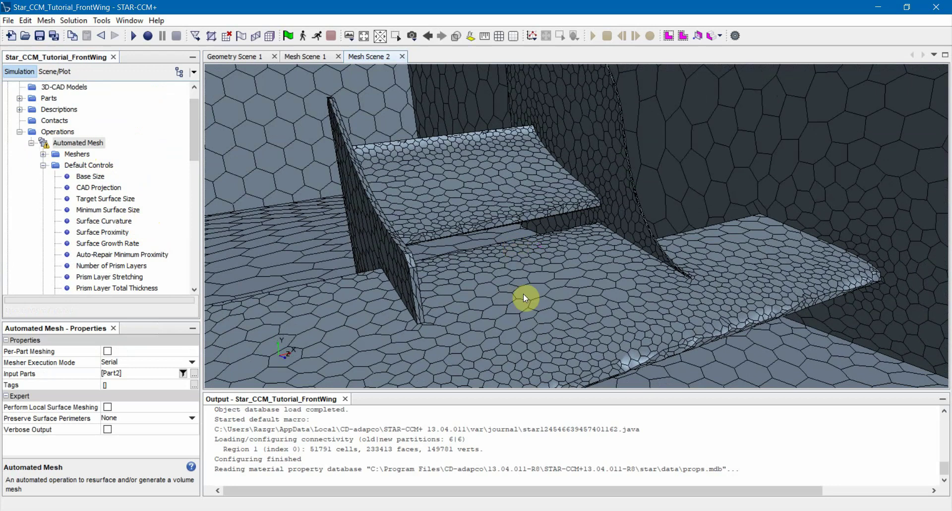
left_click_drag(577, 317, 561, 314)
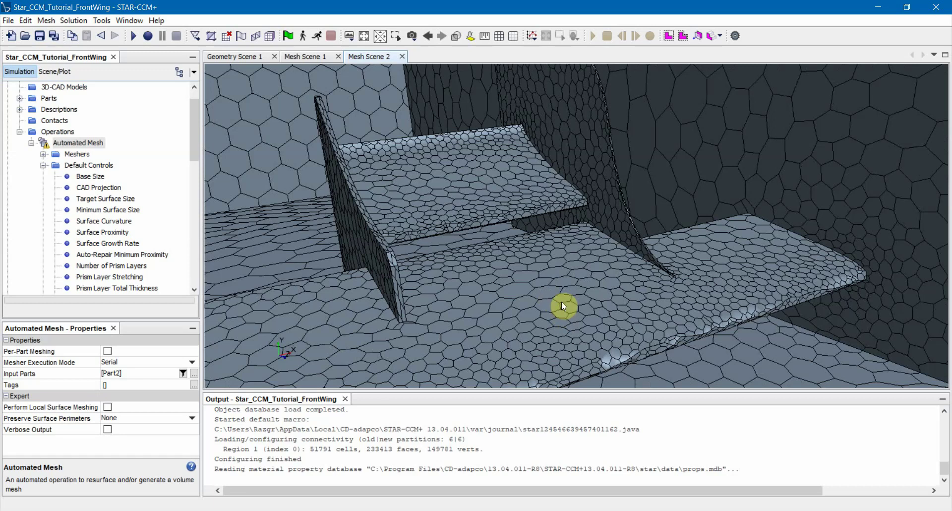